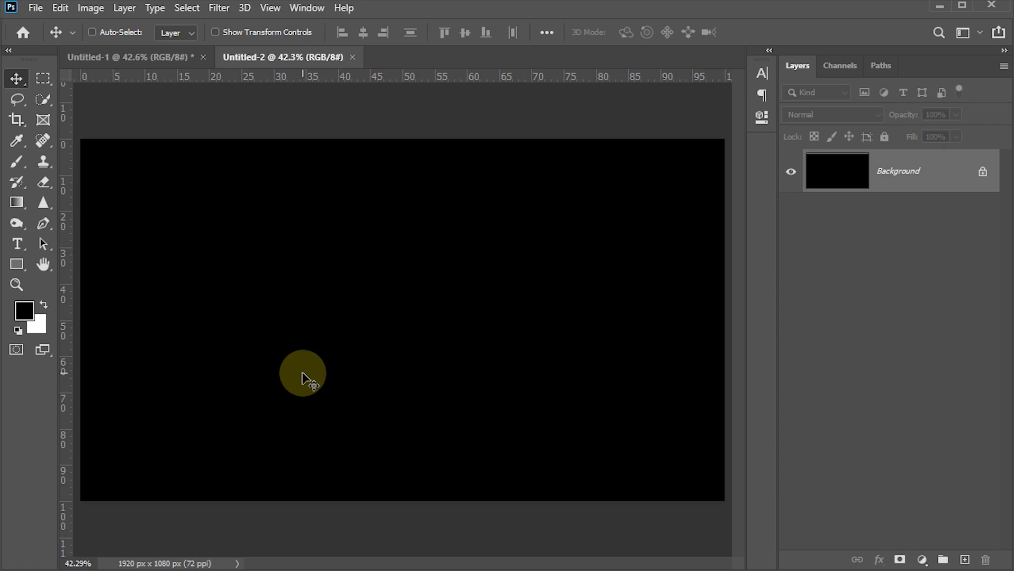
- Set up the Type tool with Argentum Sans Black at 200 pt and the white text color ffffff
key(t)
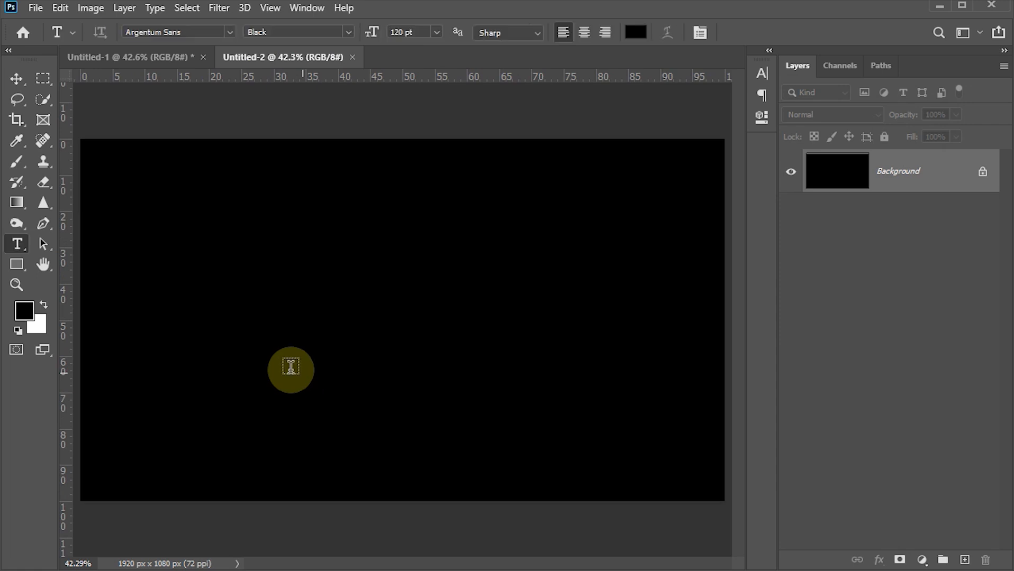
right_click(18, 250)
click(88, 244)
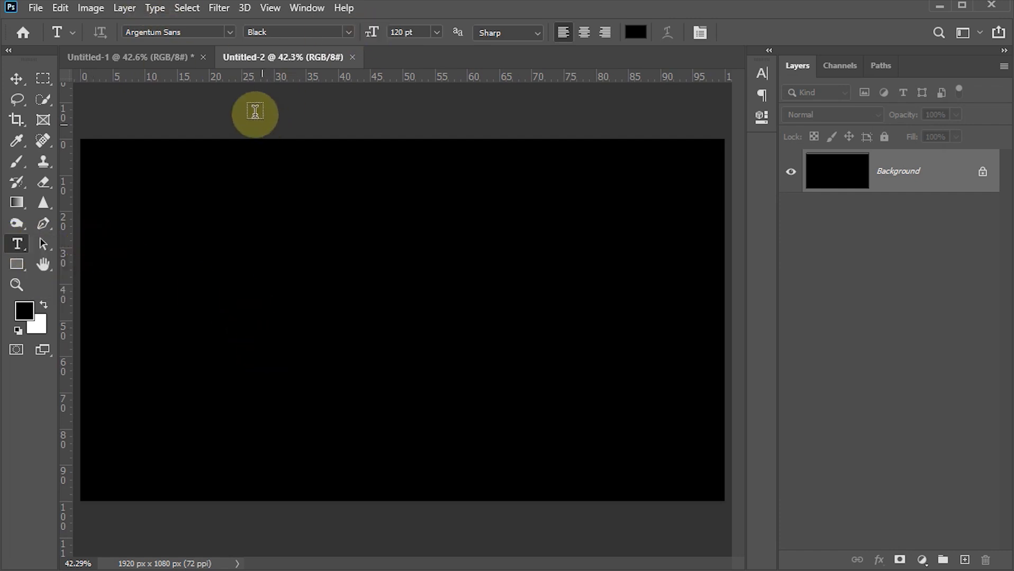
click(232, 33)
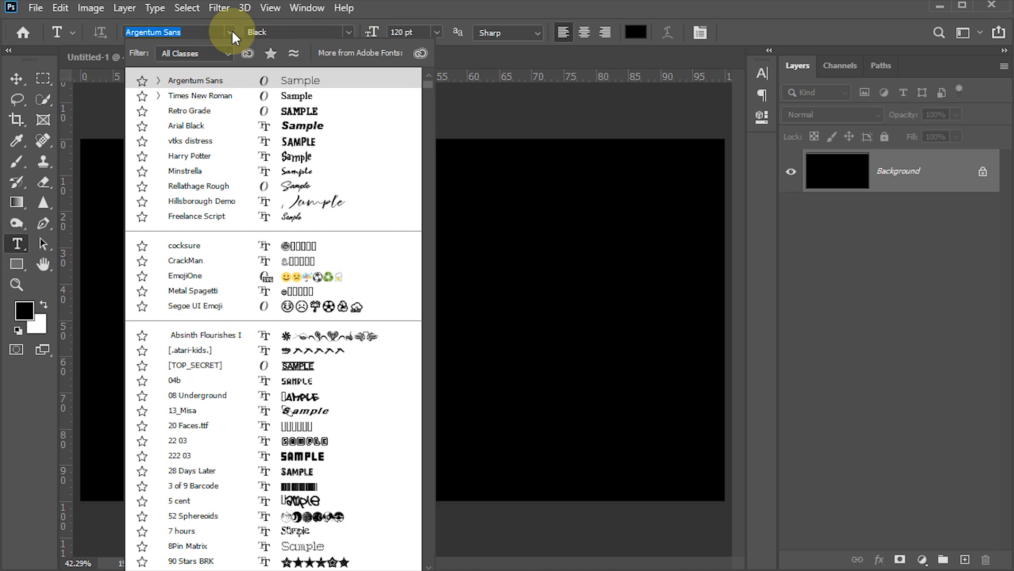
click(231, 32)
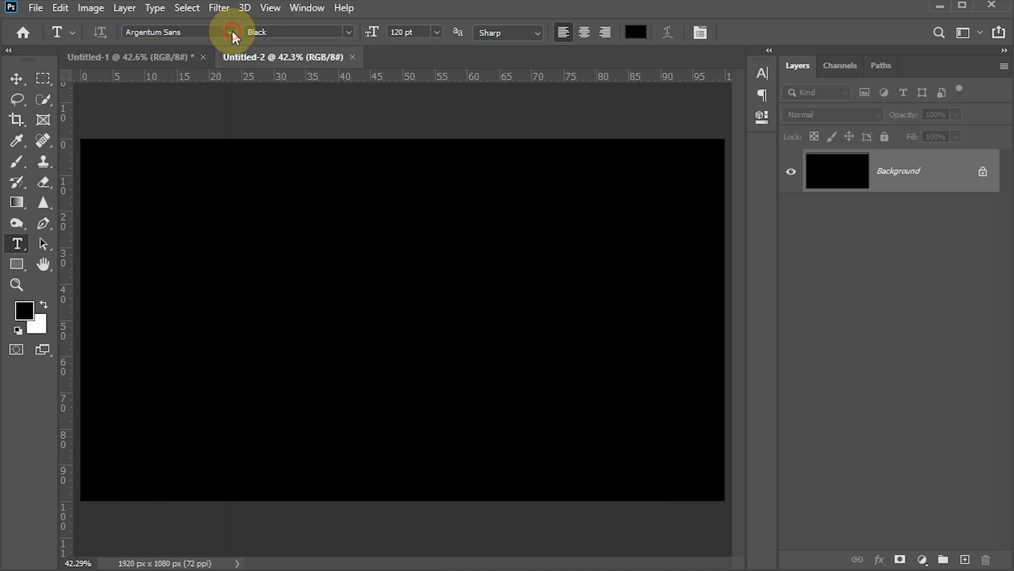
click(424, 33)
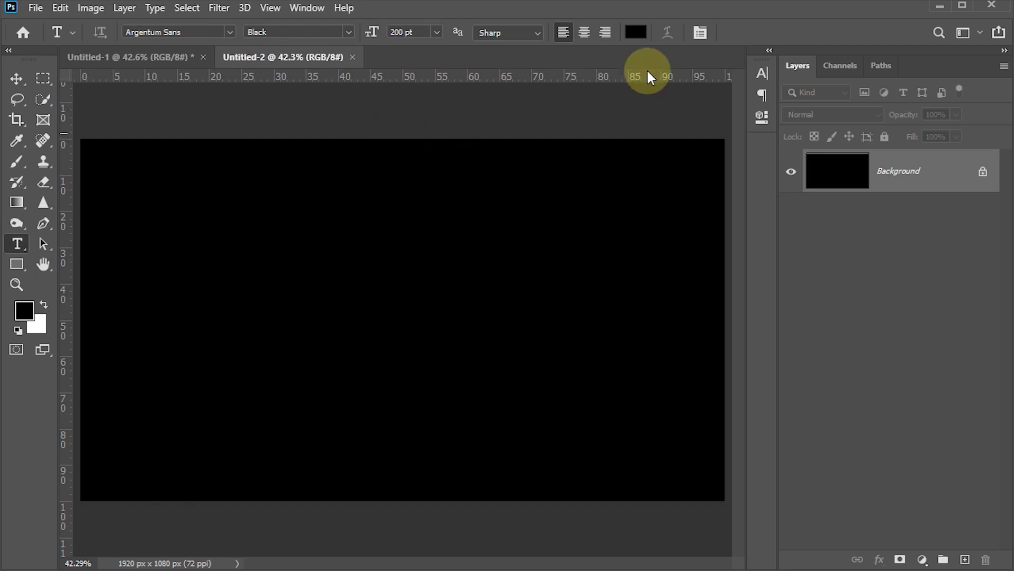
click(636, 33)
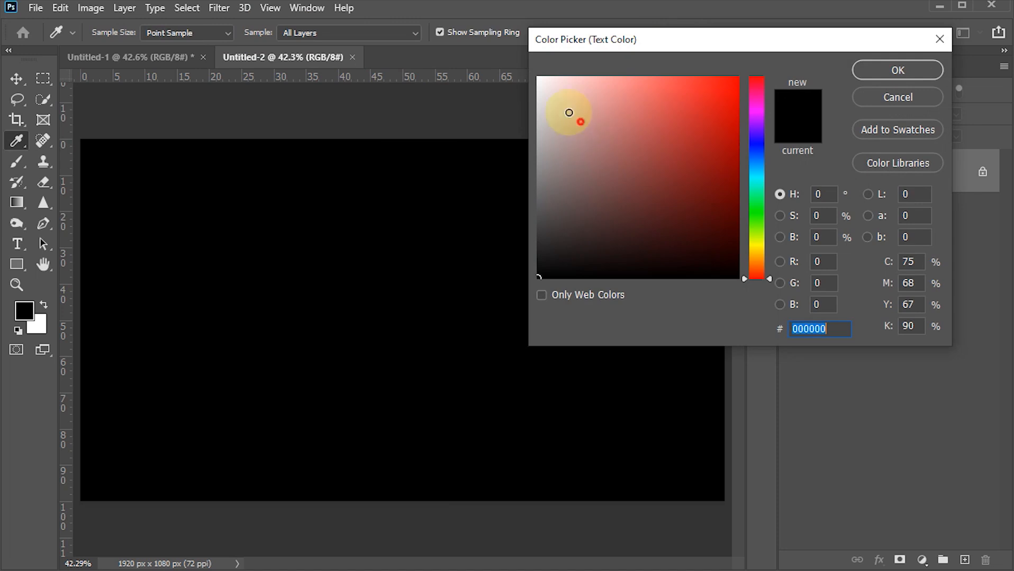
text(ffffff)
click(878, 71)
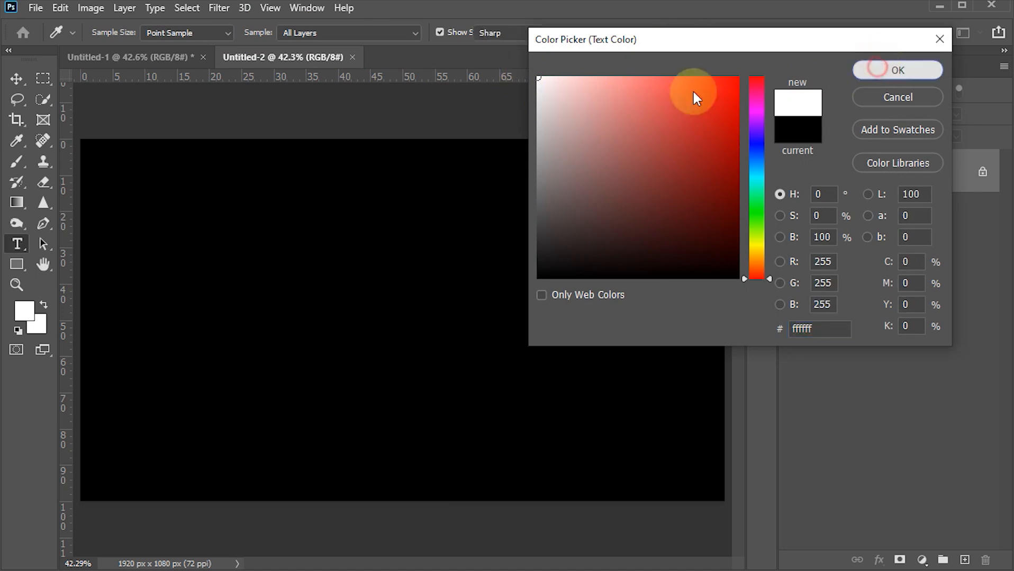
- Add the text "cool text" on the black canvas and commit it
click(197, 273)
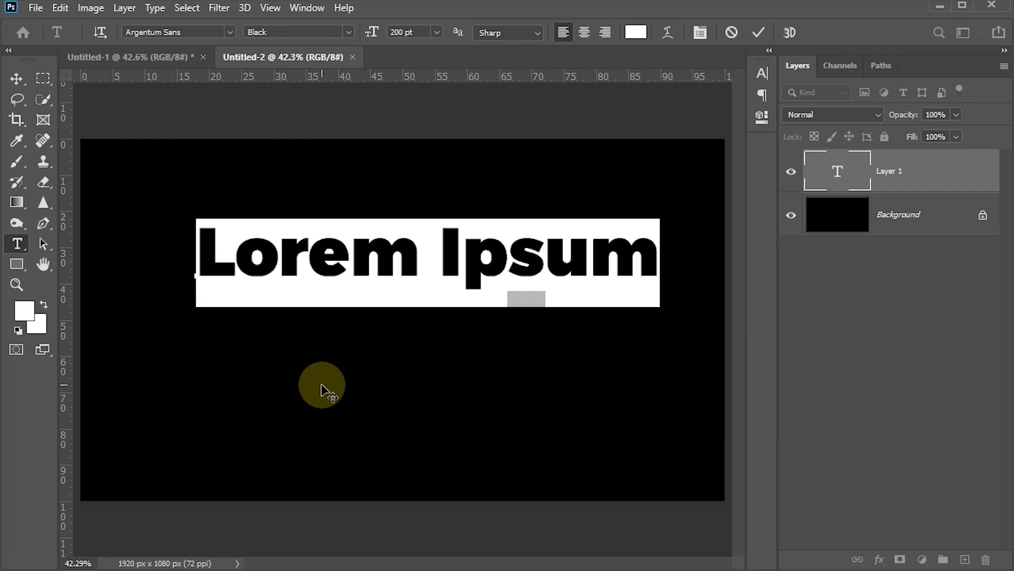
text(cool te)
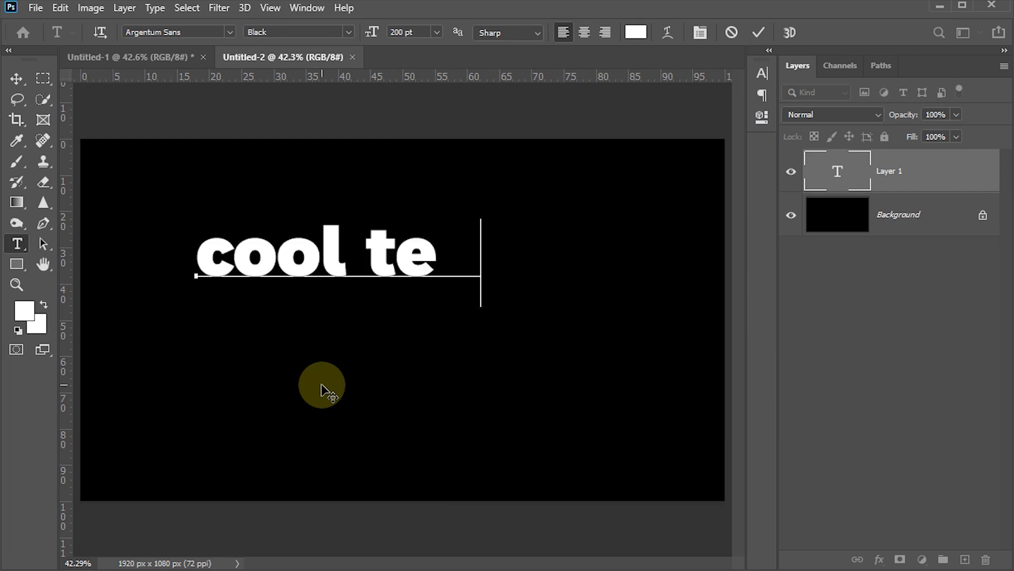
text(xt)
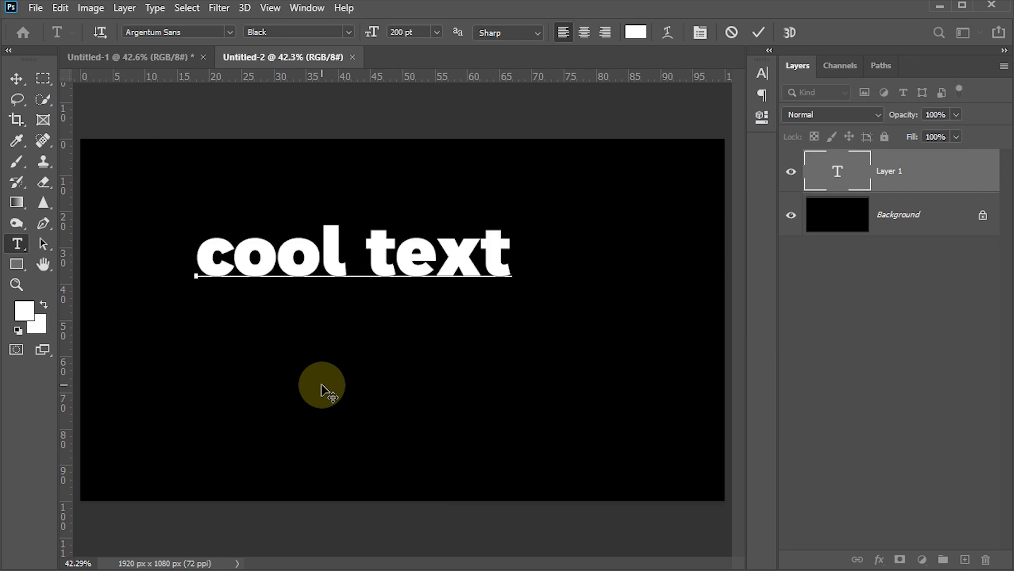
click(758, 32)
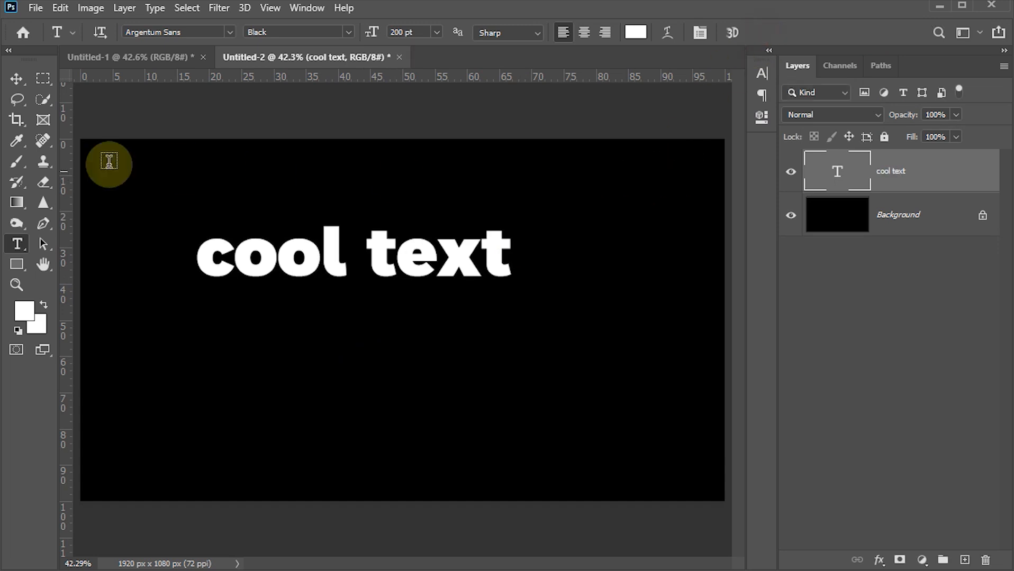
- Set the text's font size to 250 pt and apply All Caps
click(14, 78)
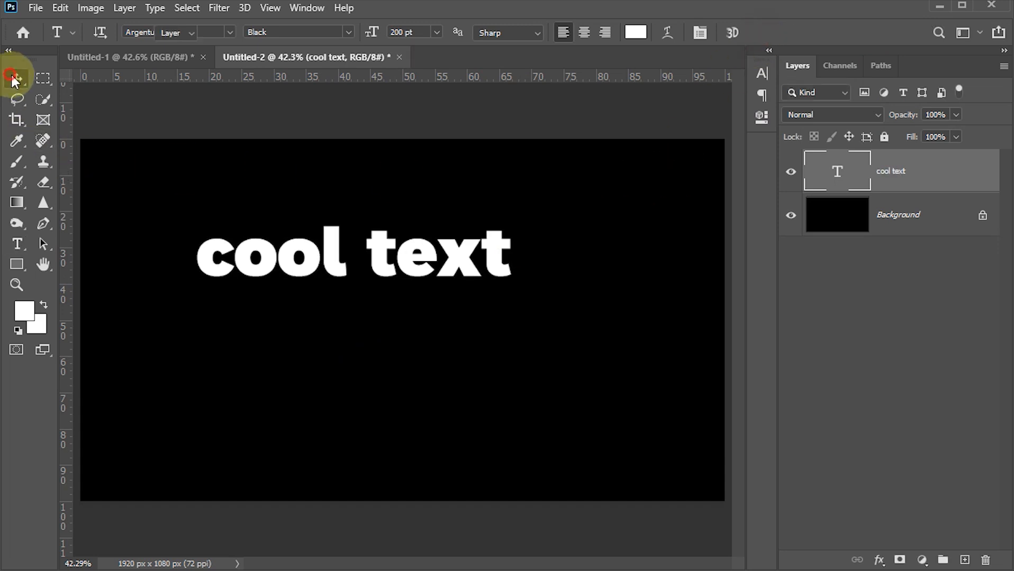
click(762, 75)
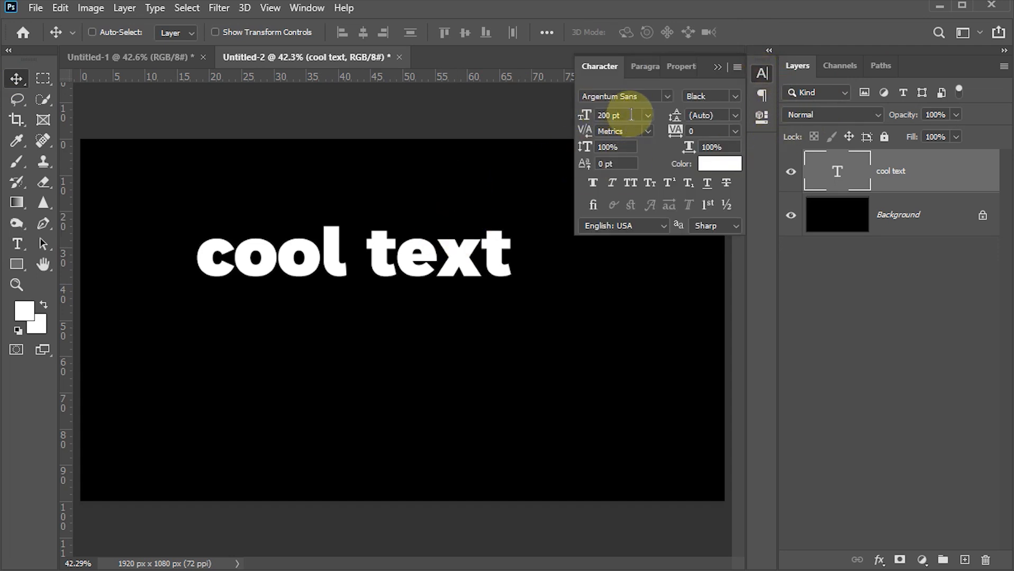
drag(630, 115, 570, 113)
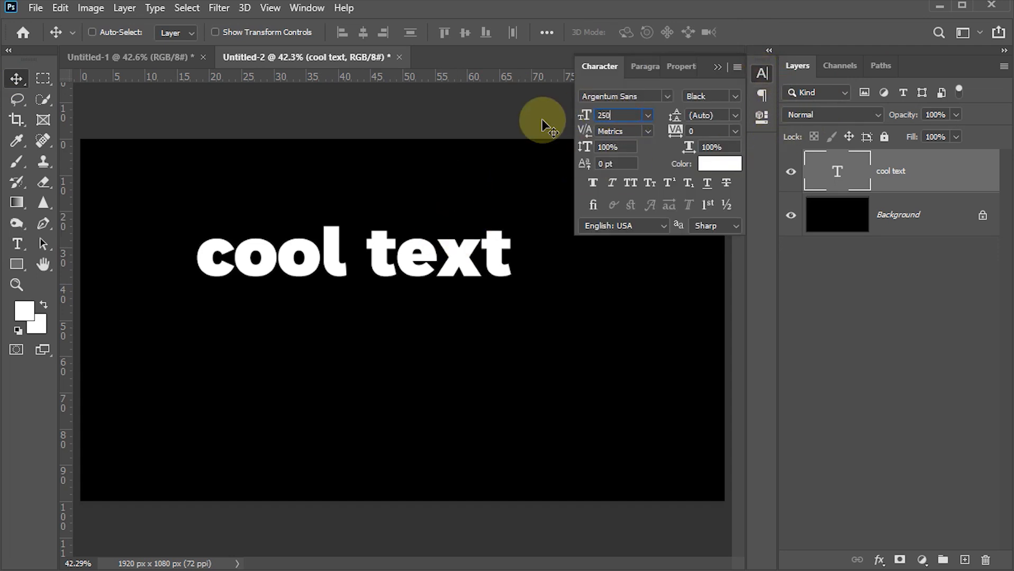
key(Return)
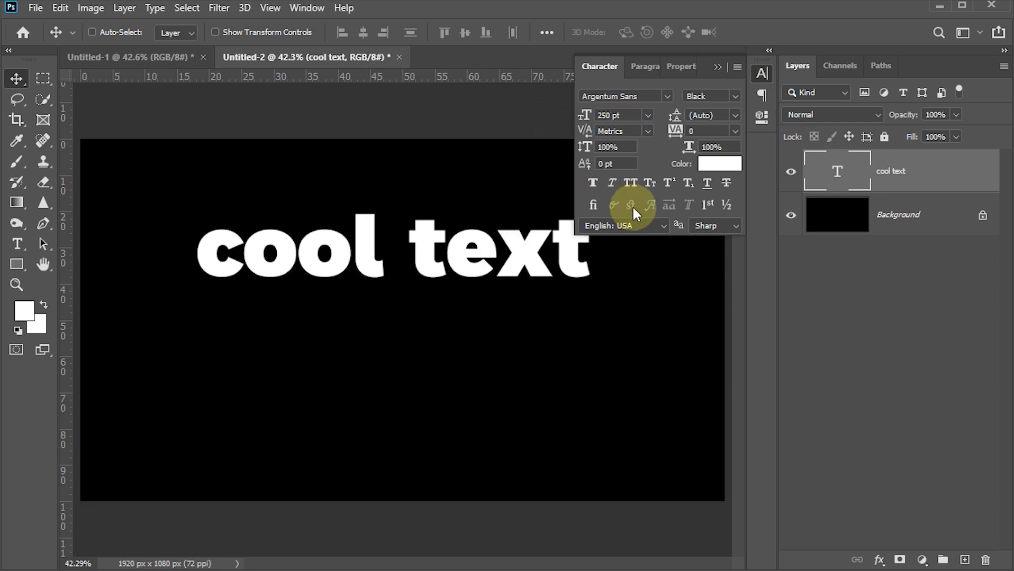
click(632, 184)
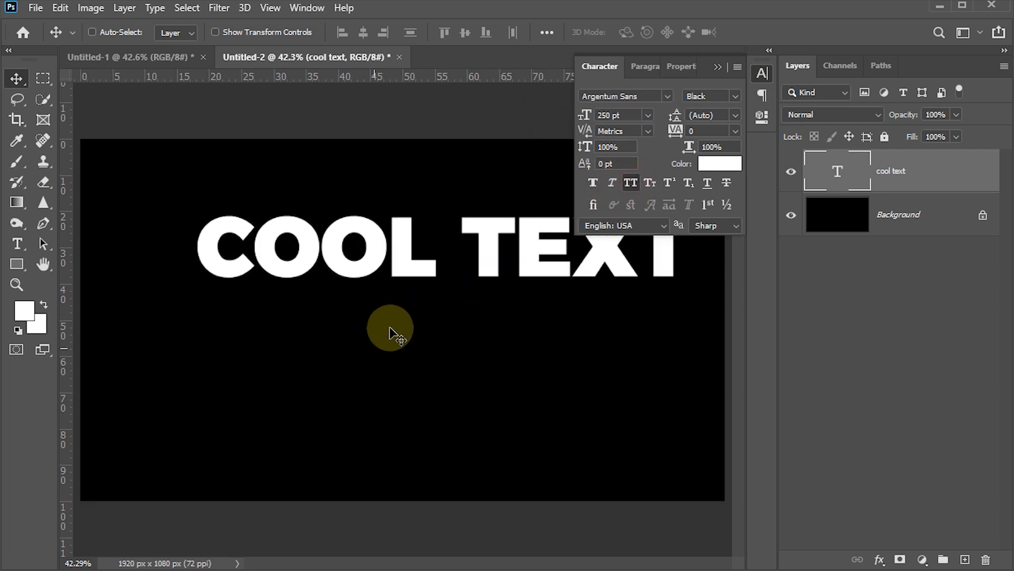
- Move the text to about the middle of the canvas and convert its layer to a smart object
drag(437, 276, 394, 334)
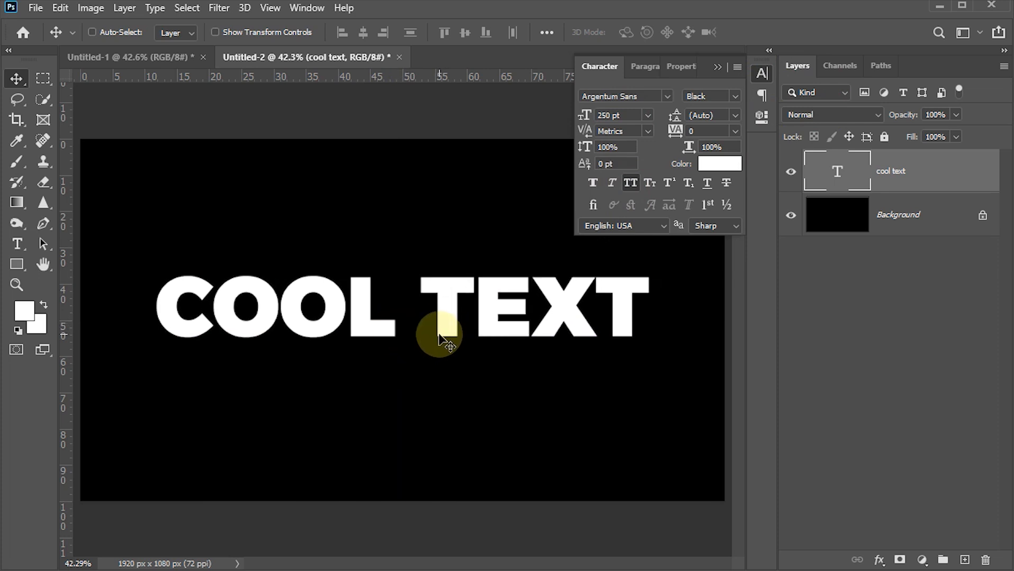
click(760, 73)
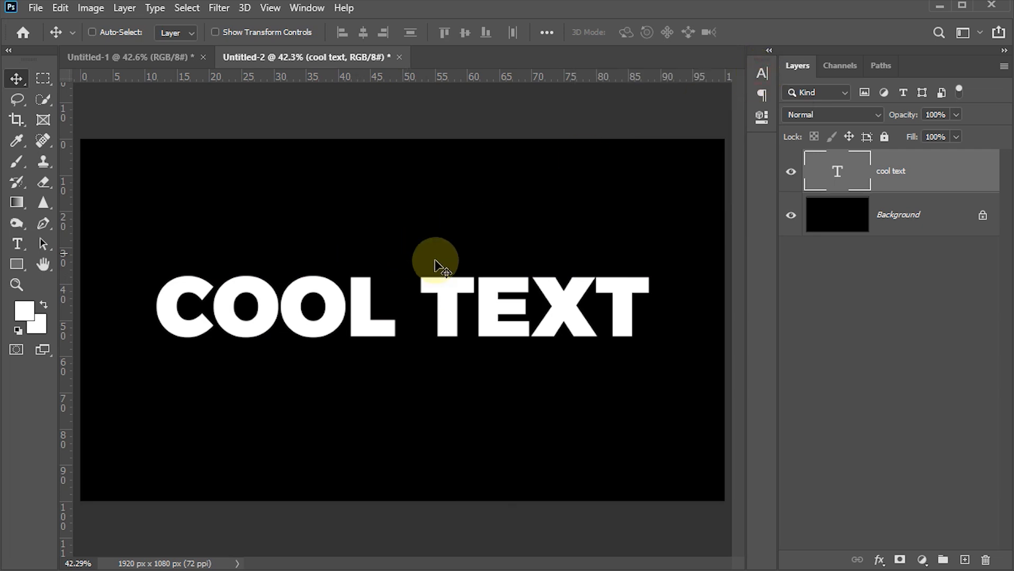
right_click(974, 172)
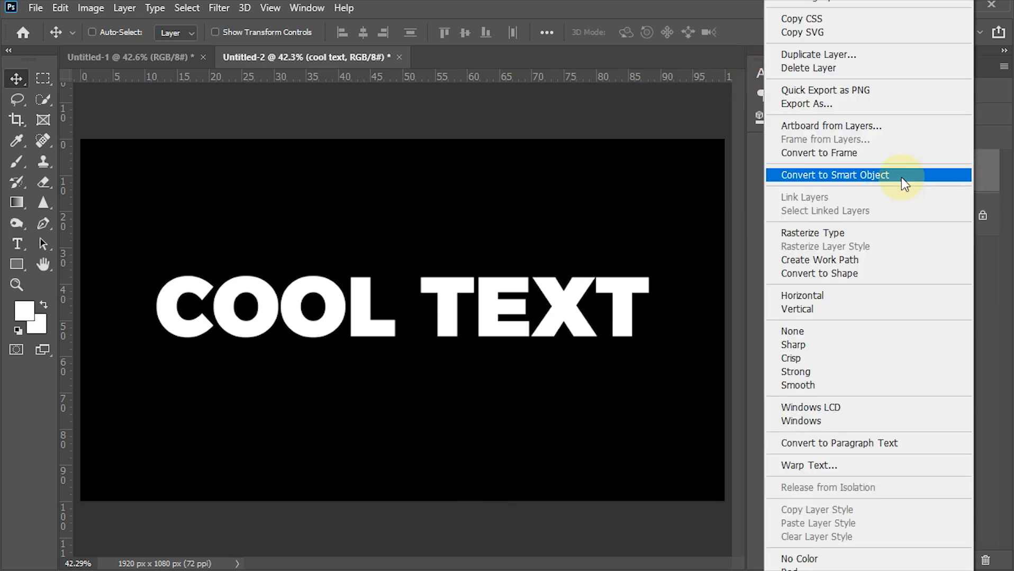
click(882, 178)
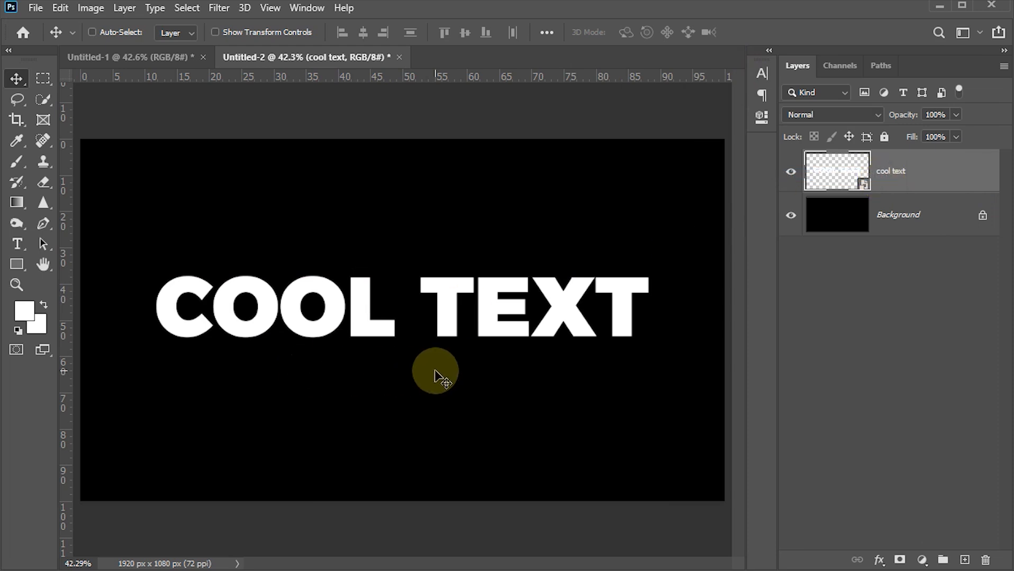
- Duplicate the cool text smart object and rename the copy "storke"
key(ctrl+j)
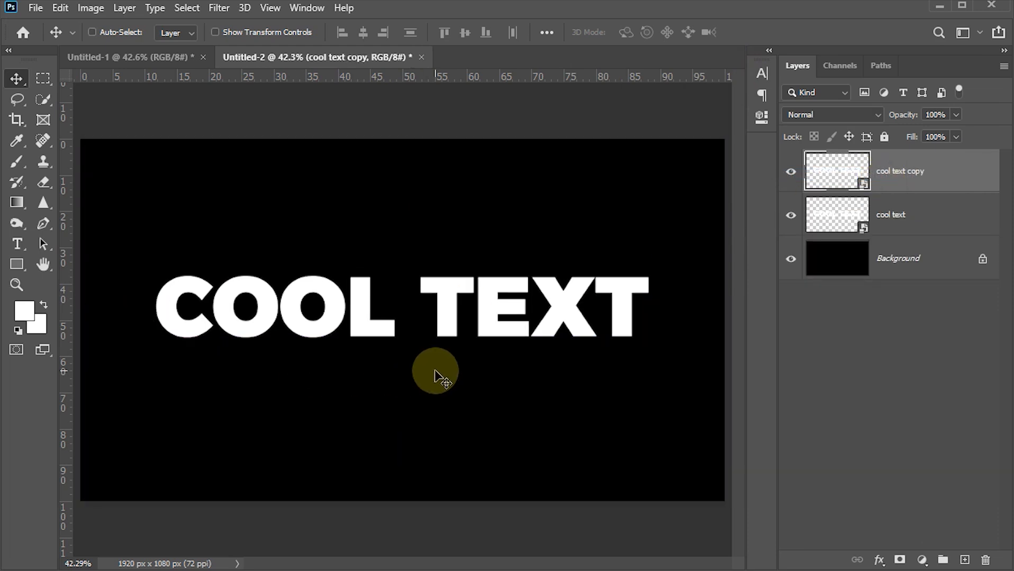
double_click(914, 172)
text(st)
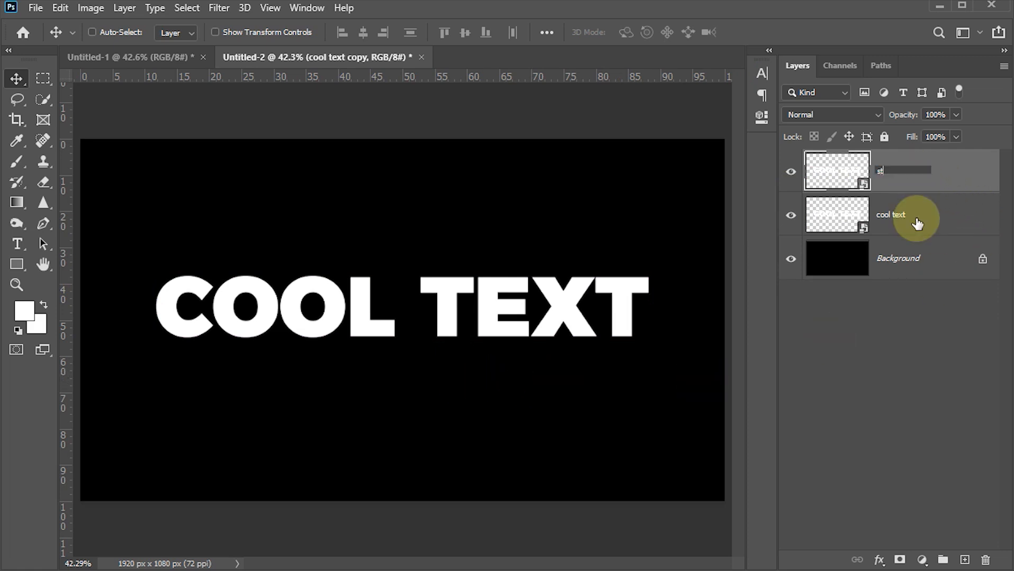
text(ord)
text(e)
key(Return)
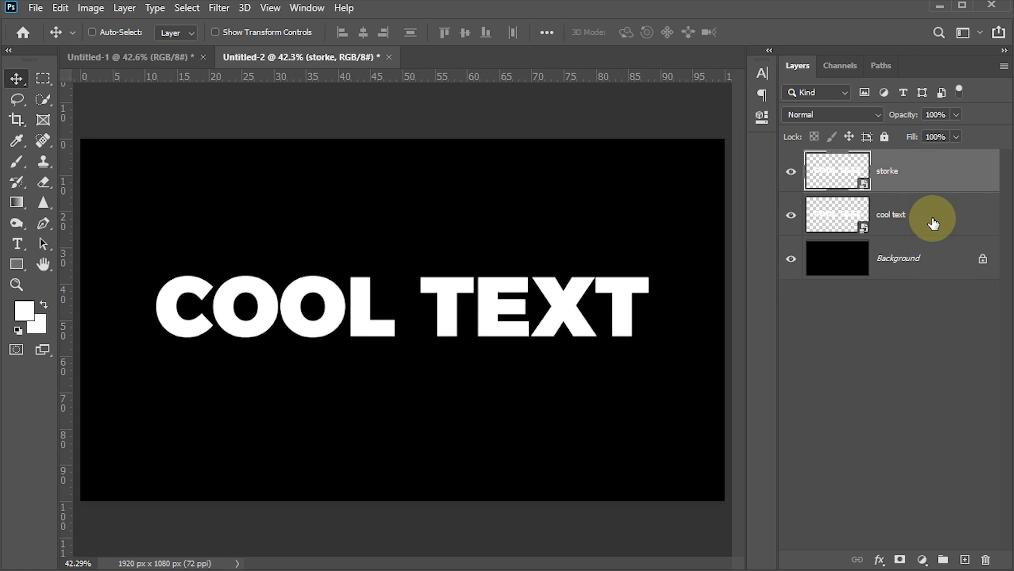
- Set the storke layer's fill opacity to 0% and give it a 5 px white outside stroke
double_click(964, 171)
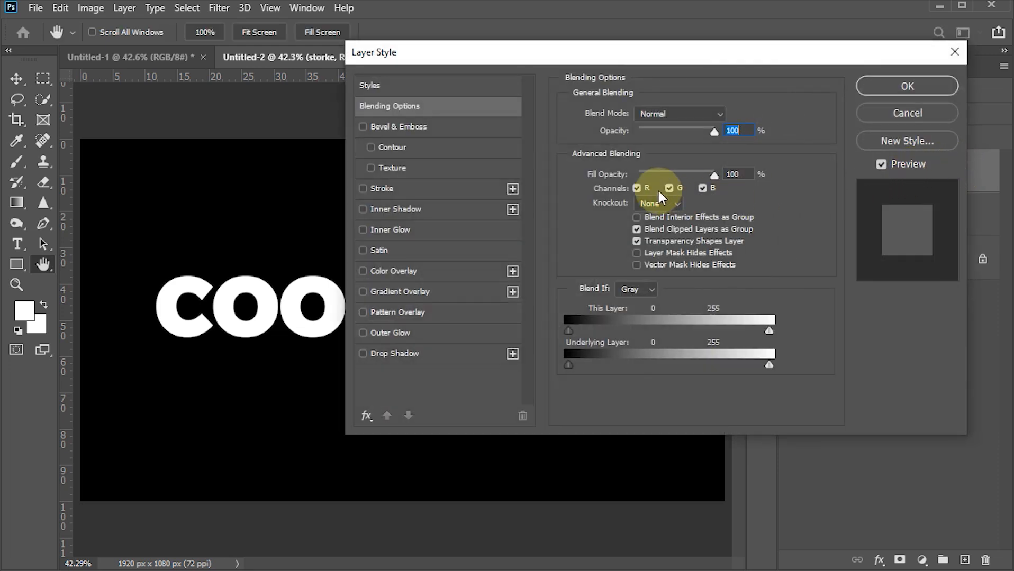
drag(712, 176, 633, 176)
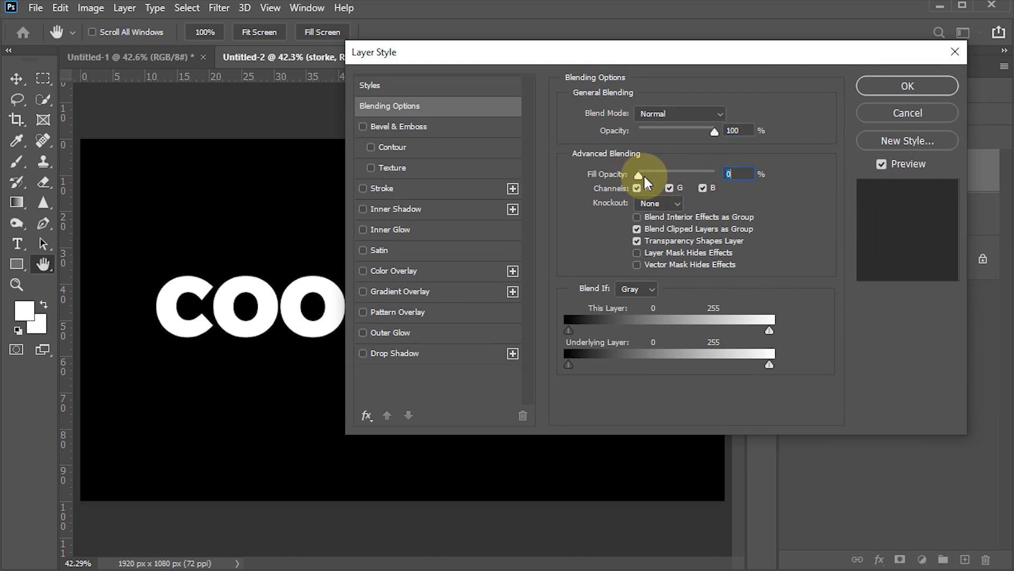
click(363, 188)
click(380, 189)
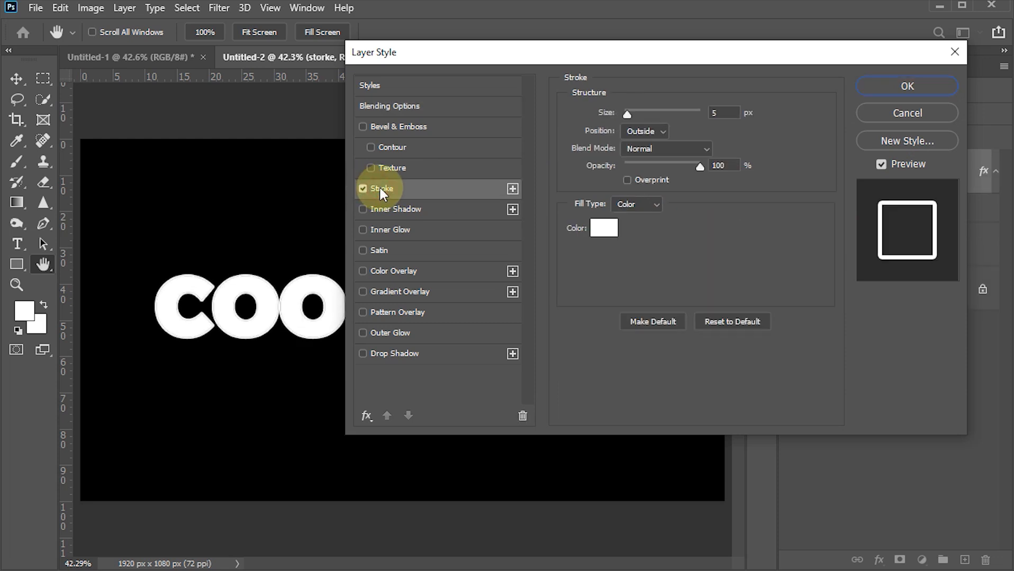
double_click(722, 114)
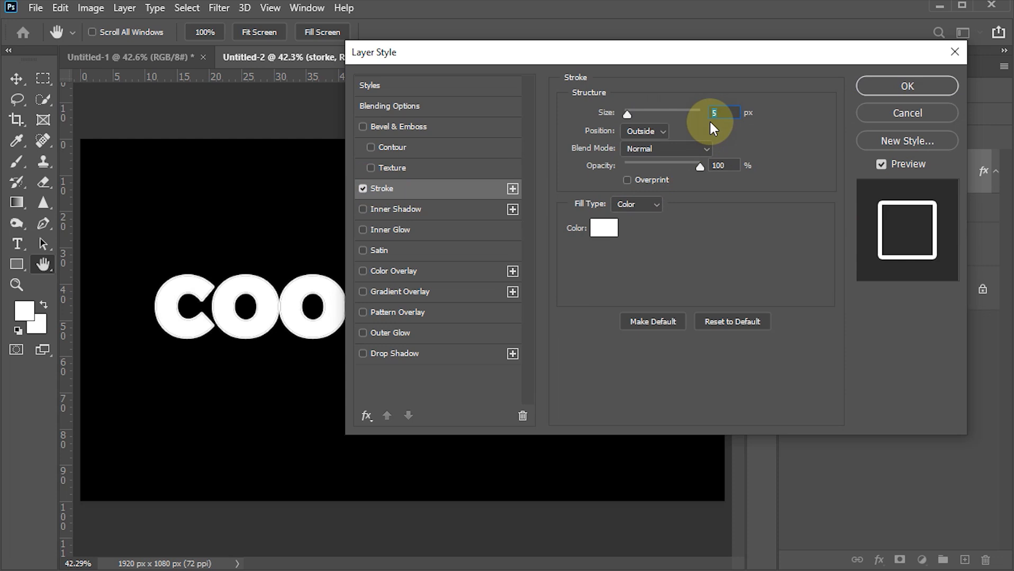
click(919, 86)
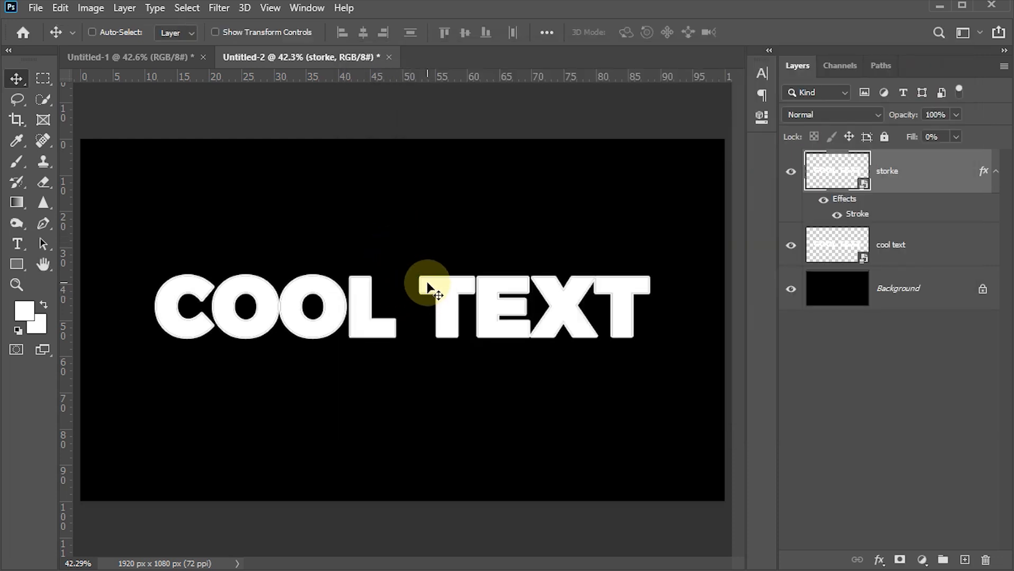
- Move the outlined storke text straight down by about half a letter height so it overlaps the lower half of the solid text
drag(430, 288, 429, 323)
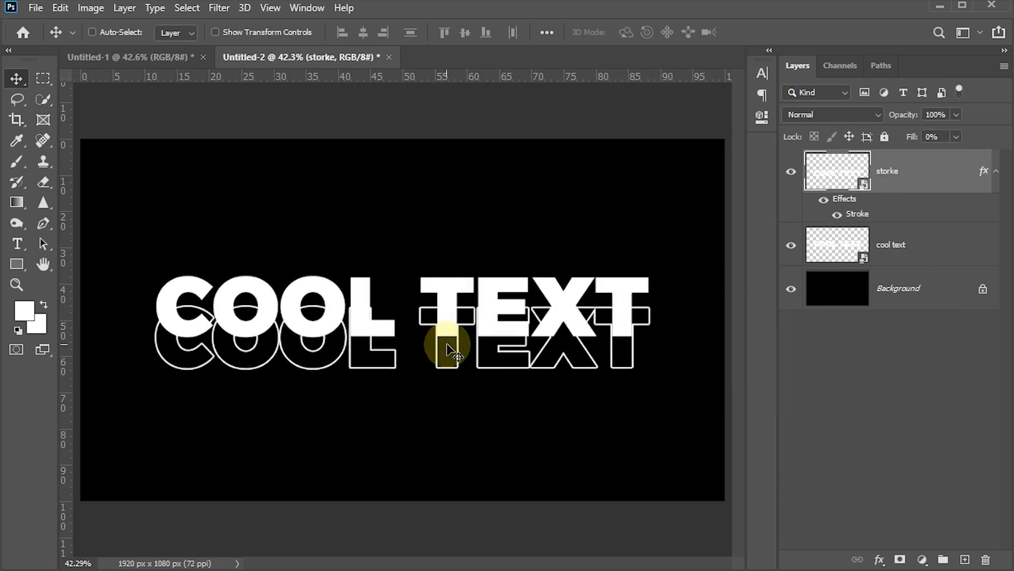
key(Down)
key(Down)
key(Down)
key(Down)
key(Down)
key(Down)
key(Down)
key(Down)
key(Down)
key(Up)
key(Up)
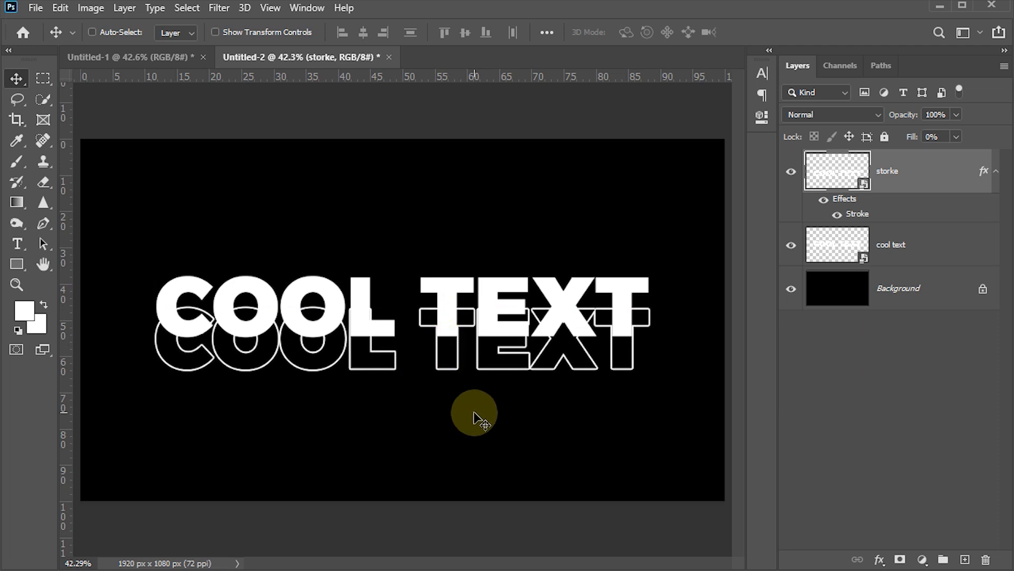
- Duplicate the storke layer and move the copy straight up so its outline overlaps the upper half of the solid text
alt+drag(474, 417, 476, 420)
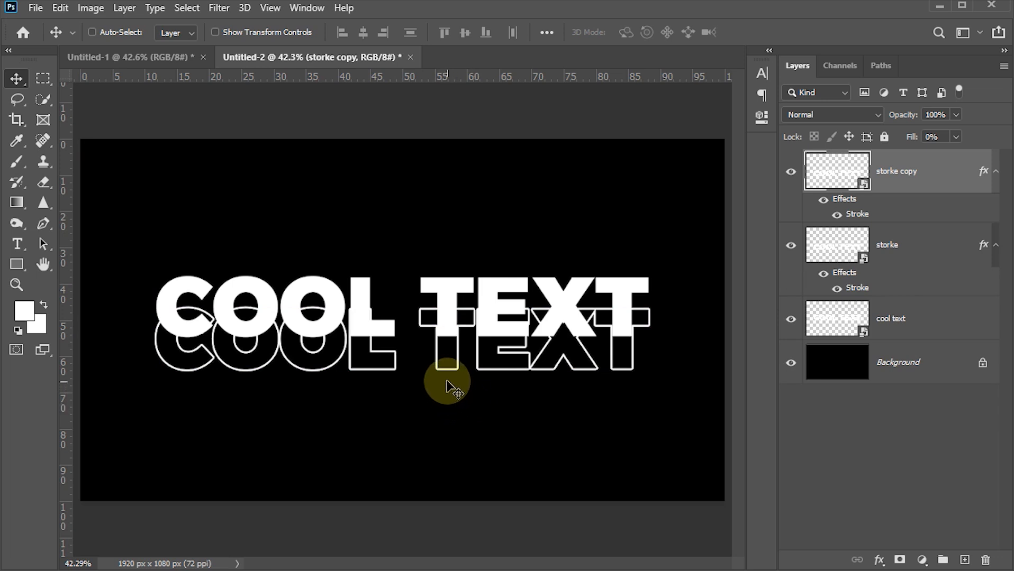
drag(462, 373, 461, 315)
key(Up)
key(Up)
key(Up)
key(Up)
key(Up)
key(Up)
key(Up)
key(Up)
key(Up)
key(Up)
key(Up)
key(Up)
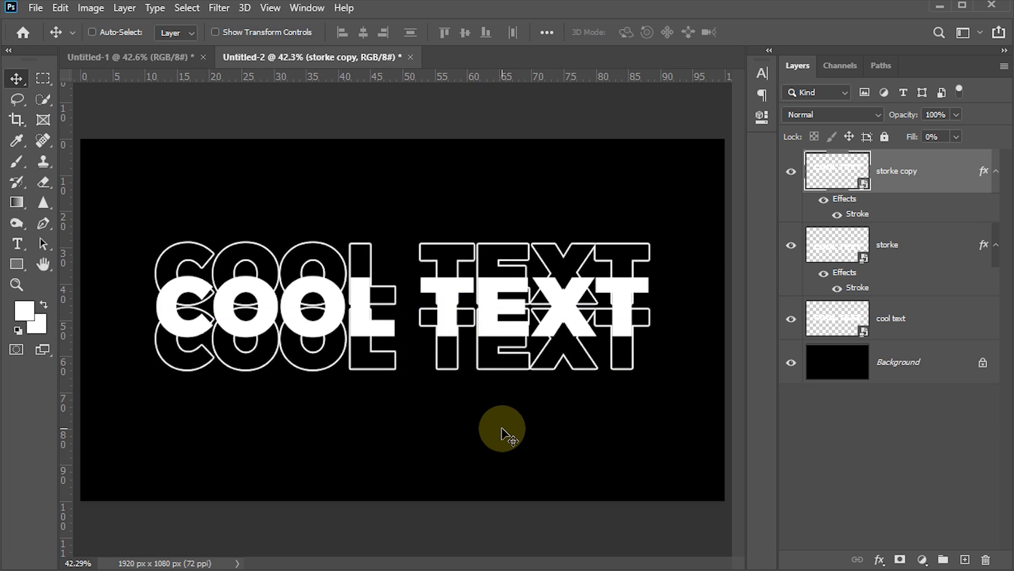
- Group the two stroke outline layers and add a layer mask to the group
shift+click(837, 252)
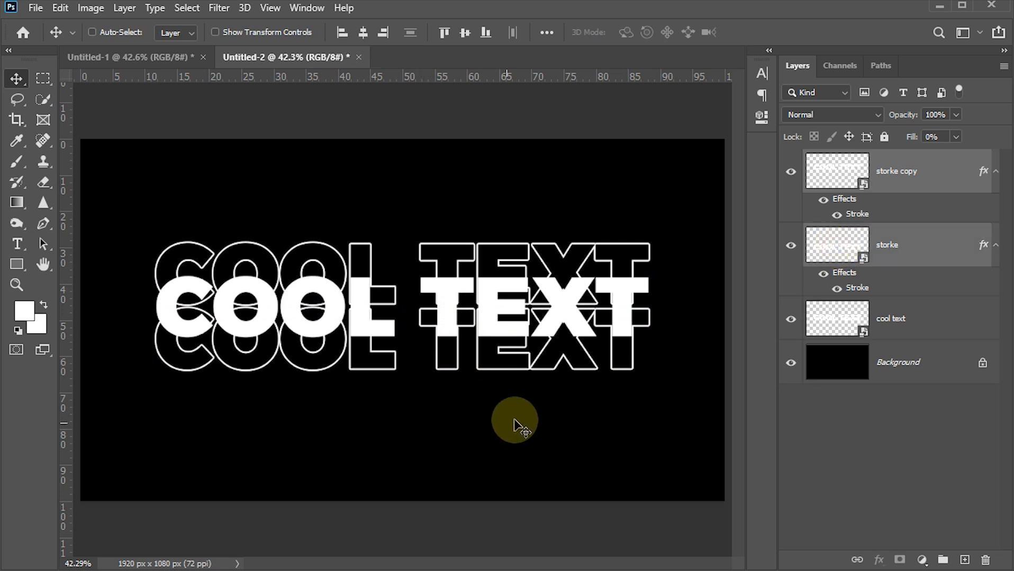
key(ctrl)
key(ctrl+g)
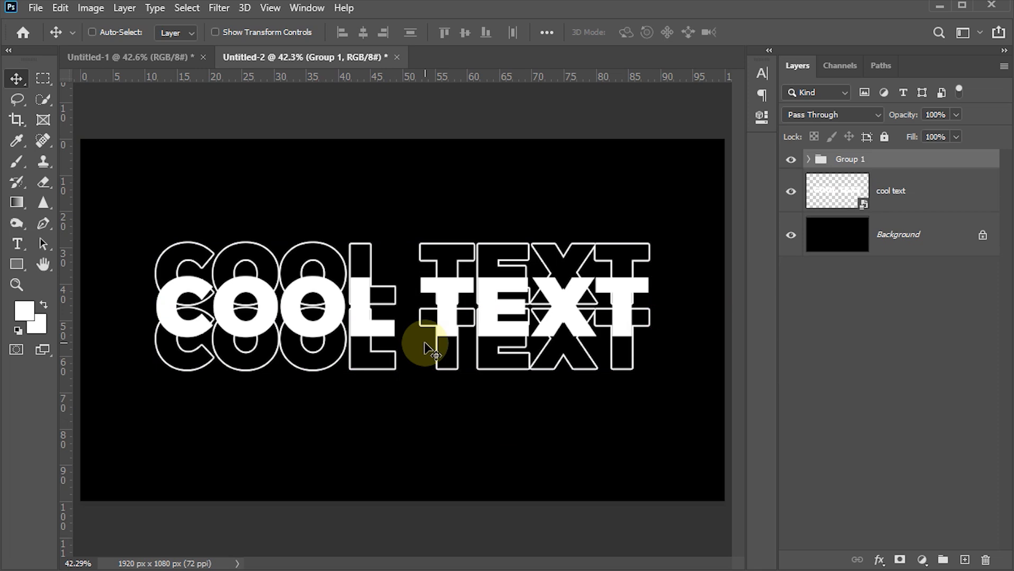
click(900, 559)
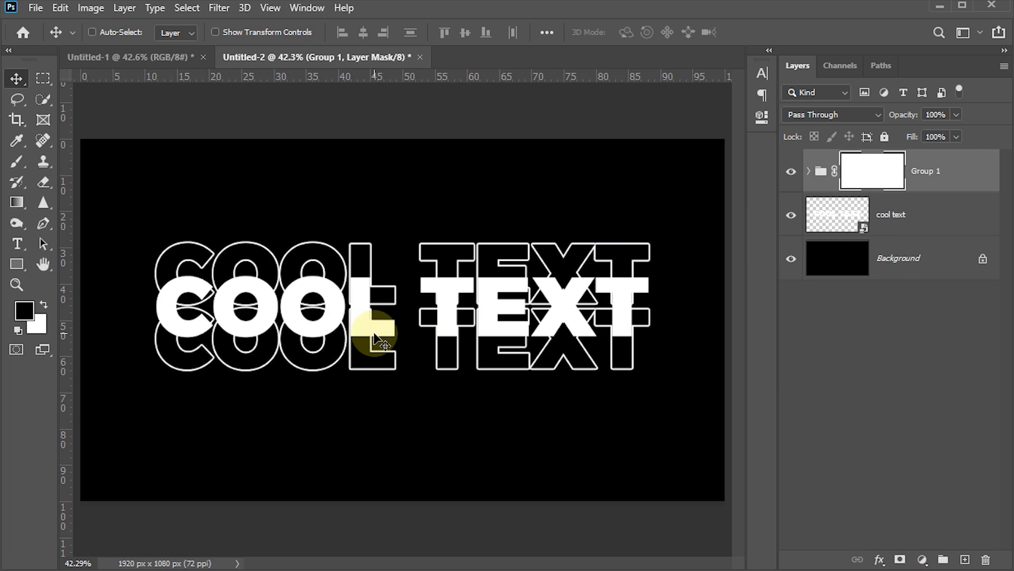
- Paint the group mask black with a soft round brush of 250 and 200 px to hide the outlines crossing the solid text
key(b)
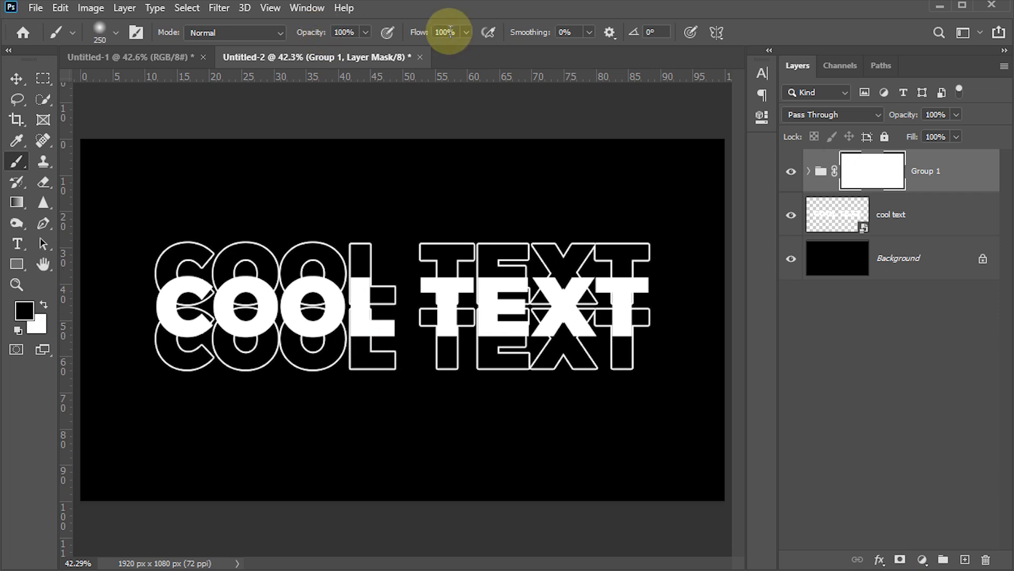
click(115, 33)
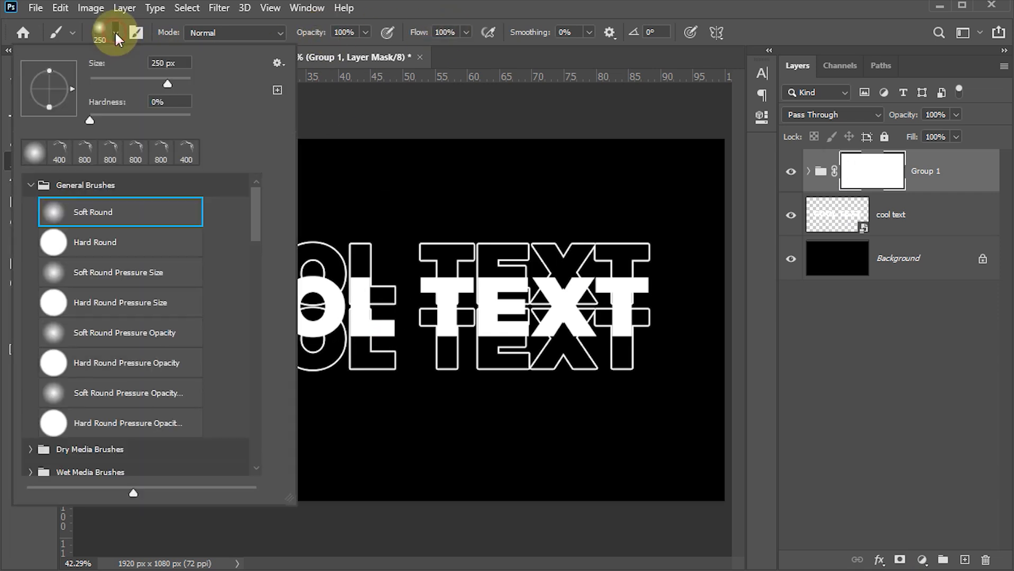
click(554, 5)
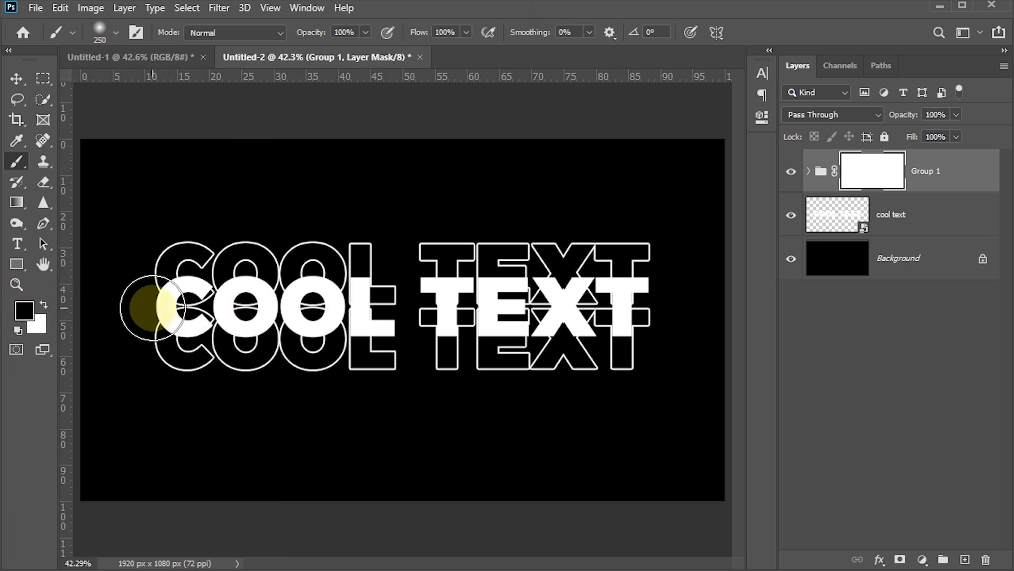
mouse_move(245, 306)
mouse_down()
mouse_move(633, 310)
mouse_move(169, 314)
mouse_move(210, 310)
mouse_up()
key(bracketleft)
mouse_move(189, 303)
mouse_down()
mouse_move(661, 304)
mouse_move(162, 311)
mouse_move(607, 303)
mouse_move(185, 307)
mouse_up()
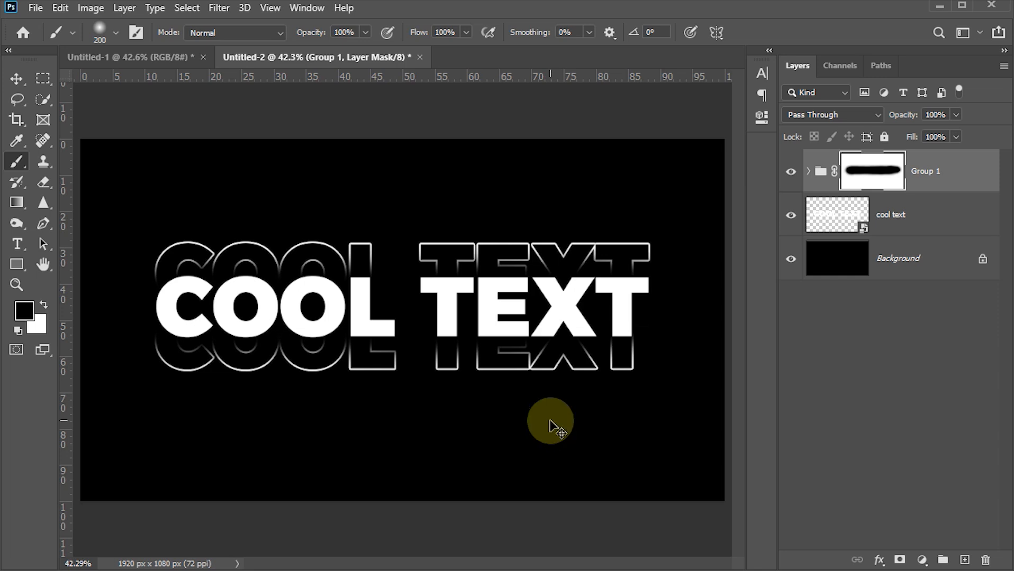
- Duplicate the masked outline group and move the copy's upper outline straight up by about half a letter height
key(ctrl+j)
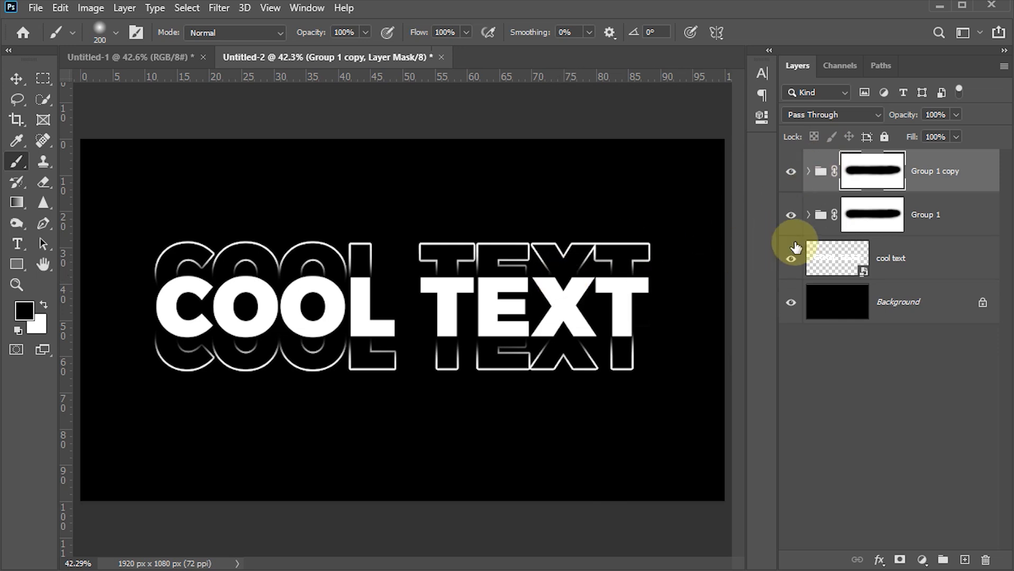
click(807, 171)
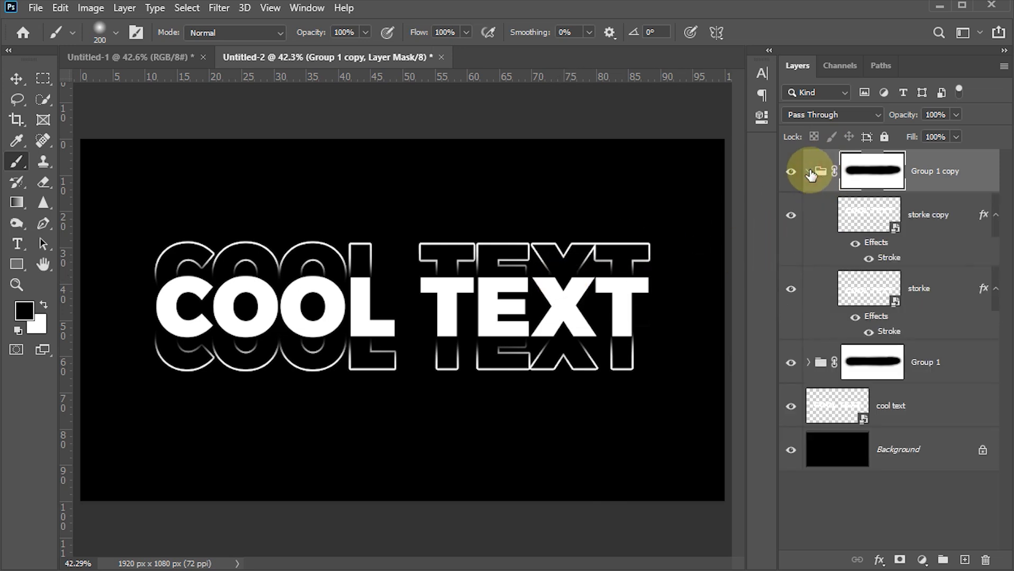
click(868, 213)
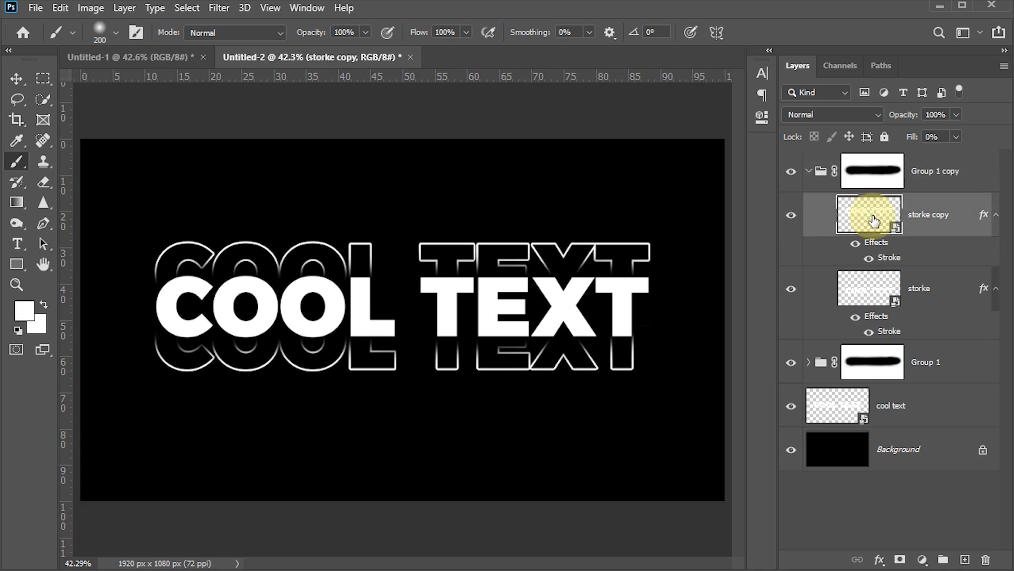
key(v)
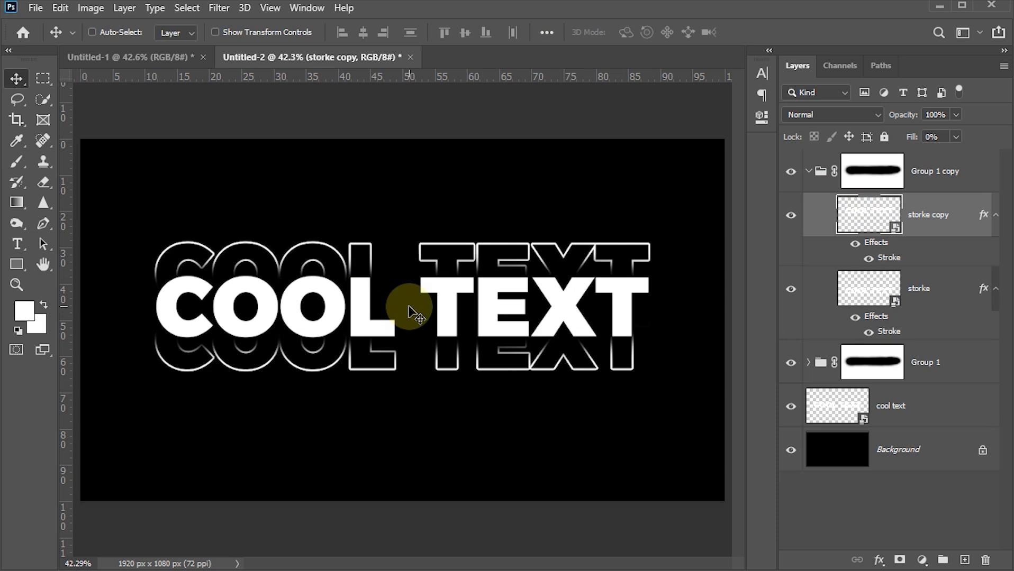
key(shift+Up)
key(shift+Up)
key(shift+Up)
key(shift+Up)
key(shift+Up)
key(shift+Up)
key(shift+Up)
key(shift+Up)
key(shift+Up)
key(shift+Up)
key(shift+Up)
key(shift+Up)
key(shift+Up)
key(shift+Up)
key(shift+Up)
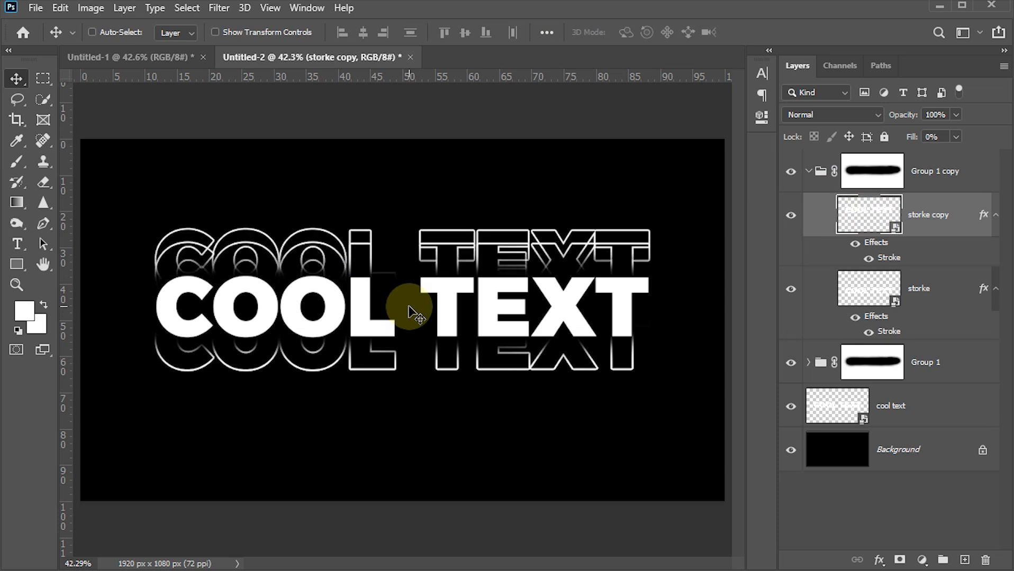
key(shift+Up)
key(shift+Up)
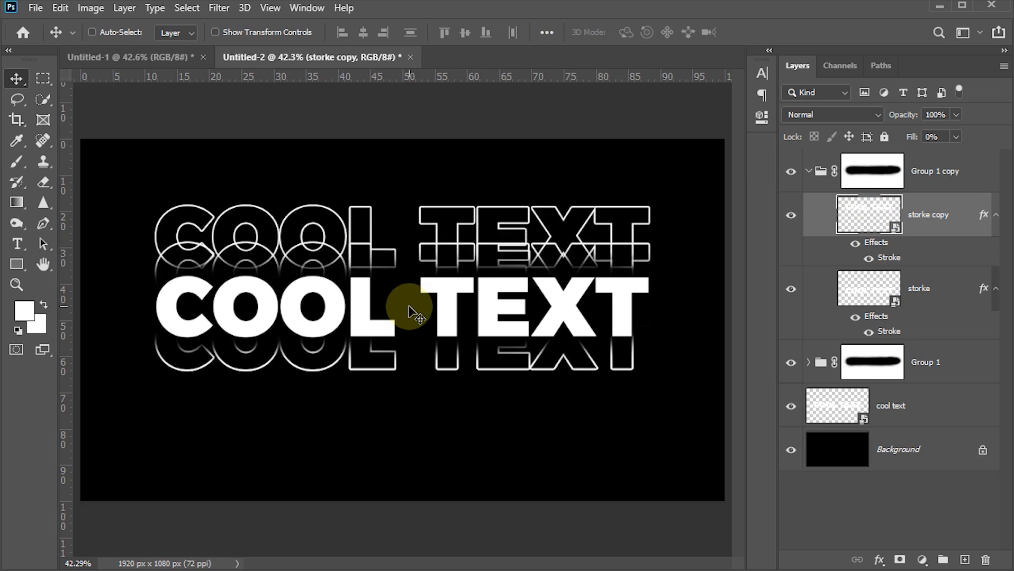
key(shift+Down)
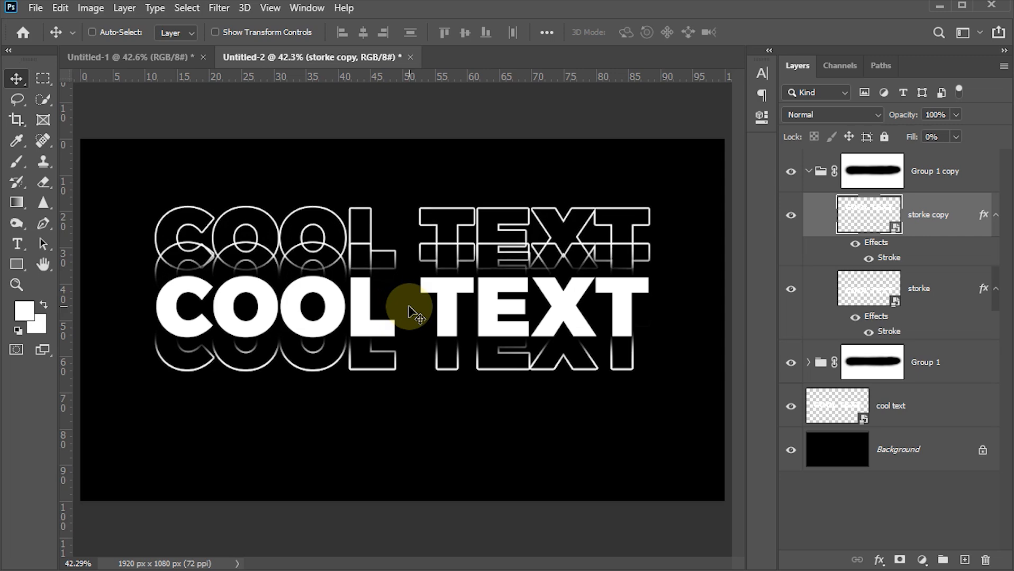
key(Up)
key(Up)
- Move the lower storke outline in the group copy straight down by about half a letter height
click(870, 288)
key(shift+Down)
key(shift+Down)
key(shift+Down)
key(shift+Down)
key(shift+Down)
key(shift+Down)
key(shift+Down)
key(shift+Down)
key(shift+Down)
key(shift+Down)
key(shift+Down)
key(shift+Down)
key(shift+Down)
key(shift+Down)
key(shift+Down)
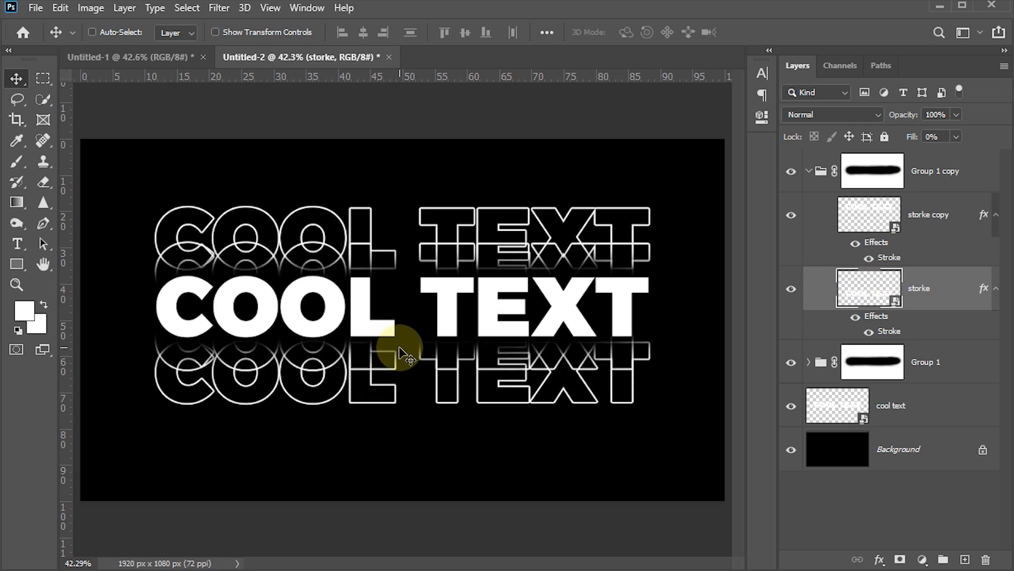
key(shift+Up)
key(shift+Up)
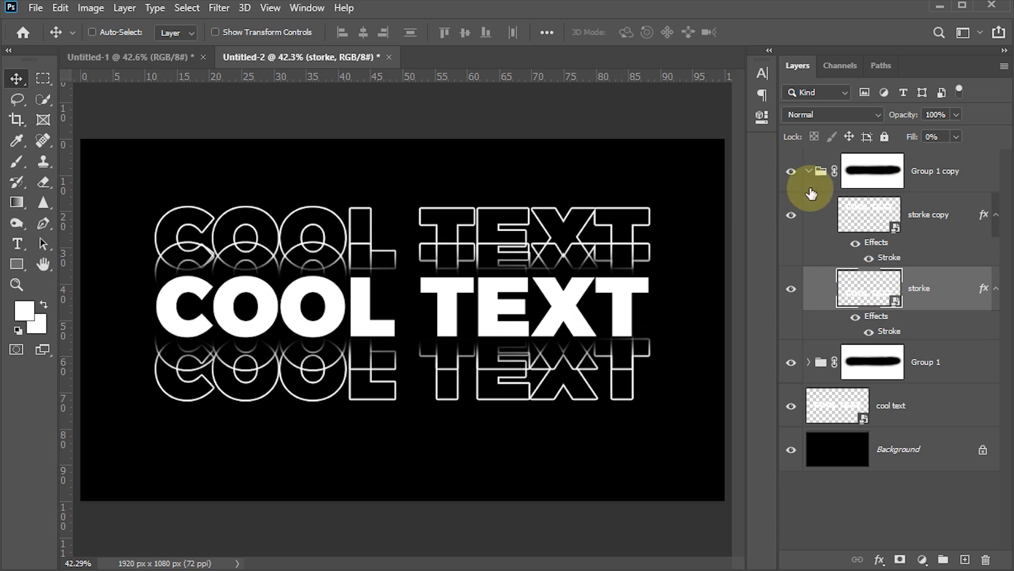
- Paint the group copy's mask black where its outlines overlap the inner ones, restoring over-erased parts of the lowest outline with white
click(873, 179)
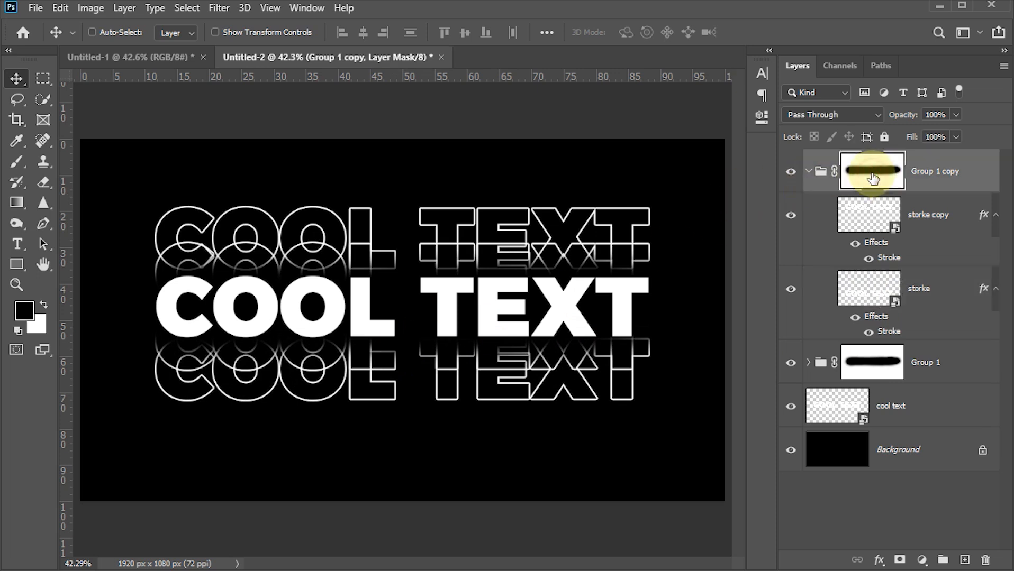
key(b)
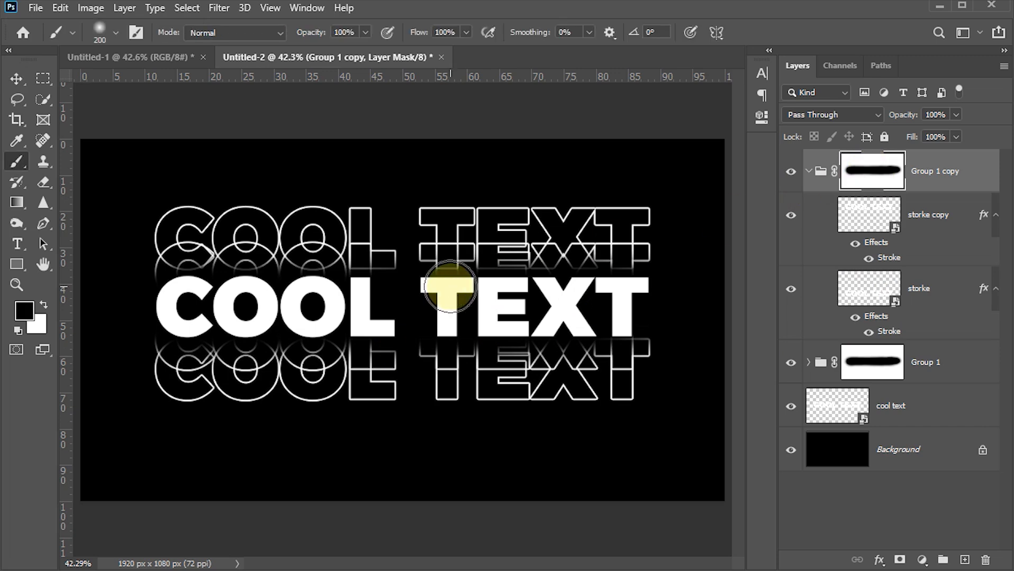
mouse_move(172, 272)
mouse_down()
mouse_move(212, 269)
mouse_move(160, 269)
mouse_move(671, 267)
mouse_move(185, 273)
mouse_move(143, 306)
mouse_move(229, 324)
mouse_move(152, 343)
mouse_move(188, 348)
mouse_move(633, 350)
mouse_move(182, 342)
mouse_move(319, 323)
mouse_move(356, 415)
mouse_move(396, 409)
mouse_move(382, 360)
mouse_move(401, 441)
mouse_up()
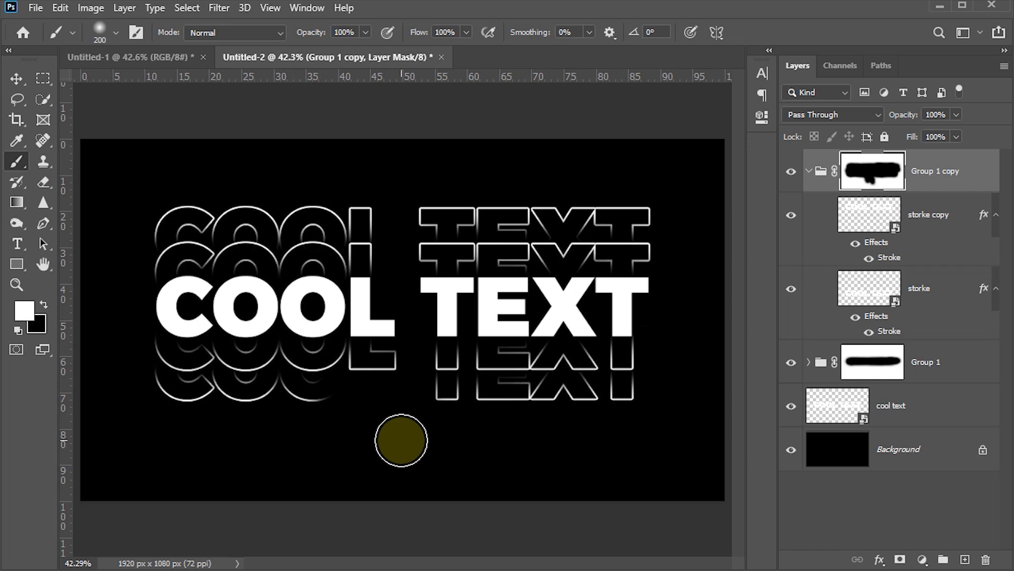
mouse_move(346, 411)
mouse_down()
mouse_move(447, 405)
mouse_move(369, 404)
mouse_move(474, 405)
mouse_up()
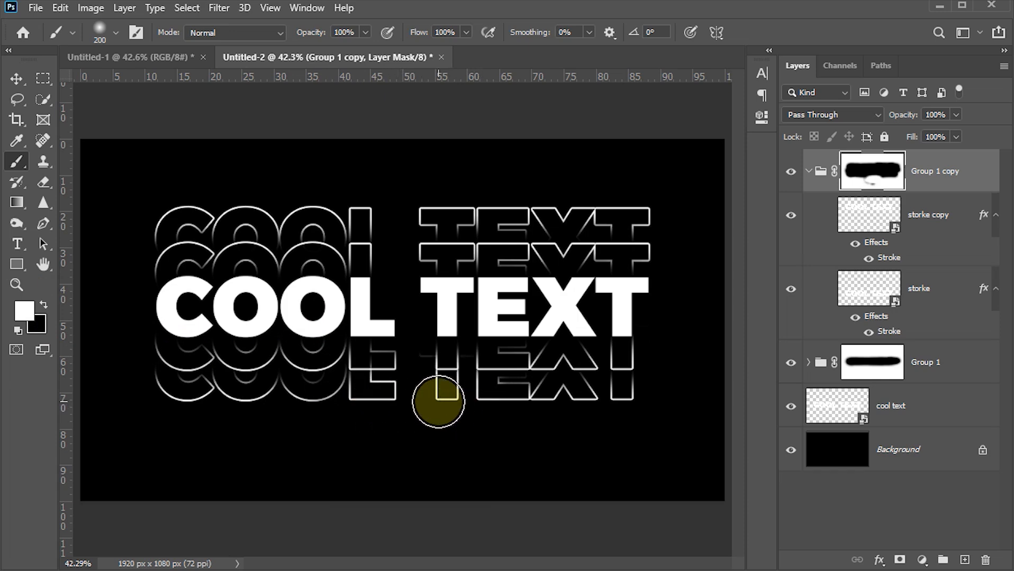
key(x)
mouse_move(316, 339)
mouse_down()
mouse_move(502, 344)
mouse_move(380, 343)
mouse_move(456, 346)
mouse_move(385, 351)
mouse_up()
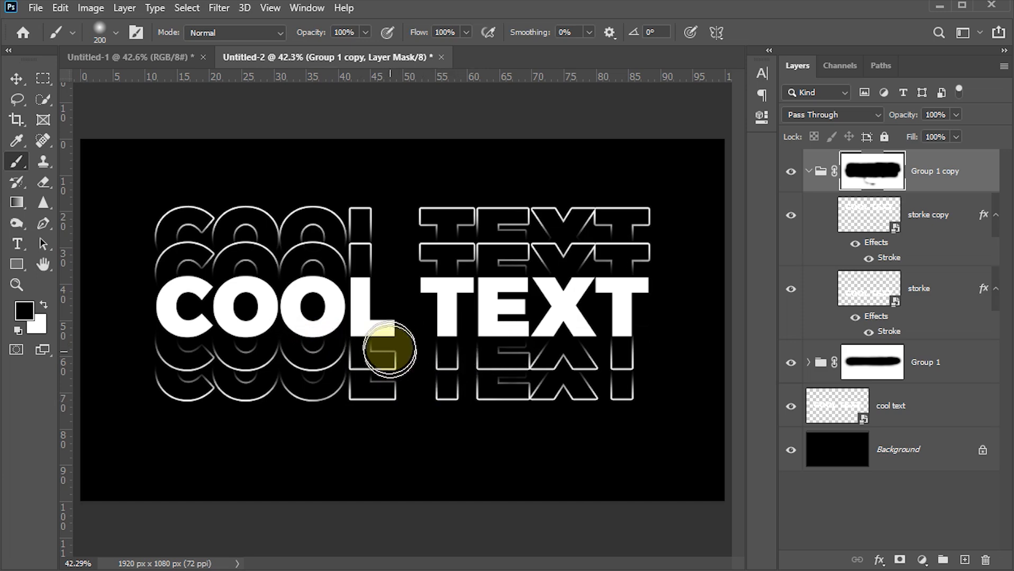
- Combine the original outline group and its copy into a single group
click(14, 82)
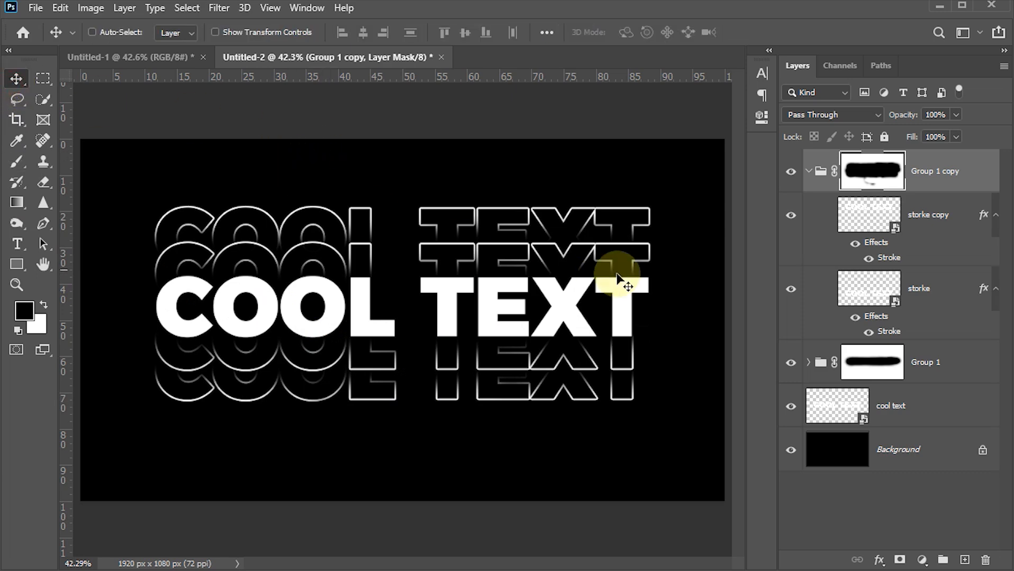
shift+click(819, 365)
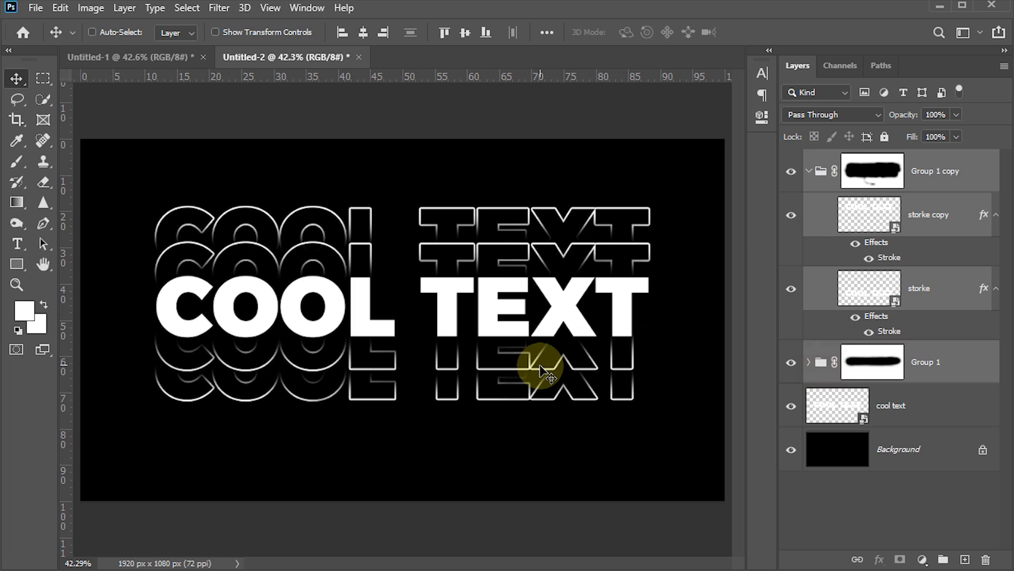
key(ctrl)
key(ctrl+g)
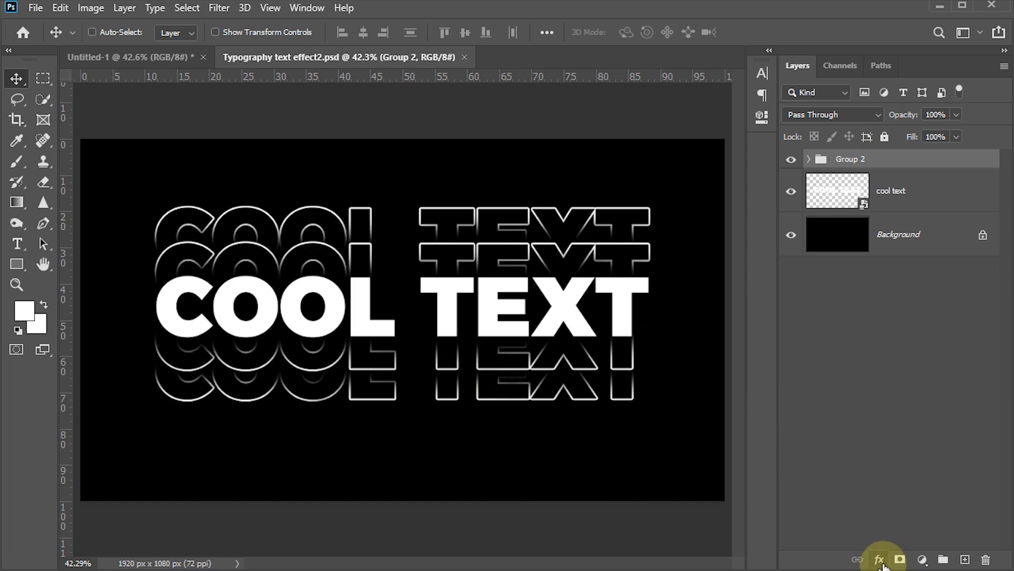
- Add a Gradient Overlay effect to the combined outline group and open its gradient for editing
click(879, 561)
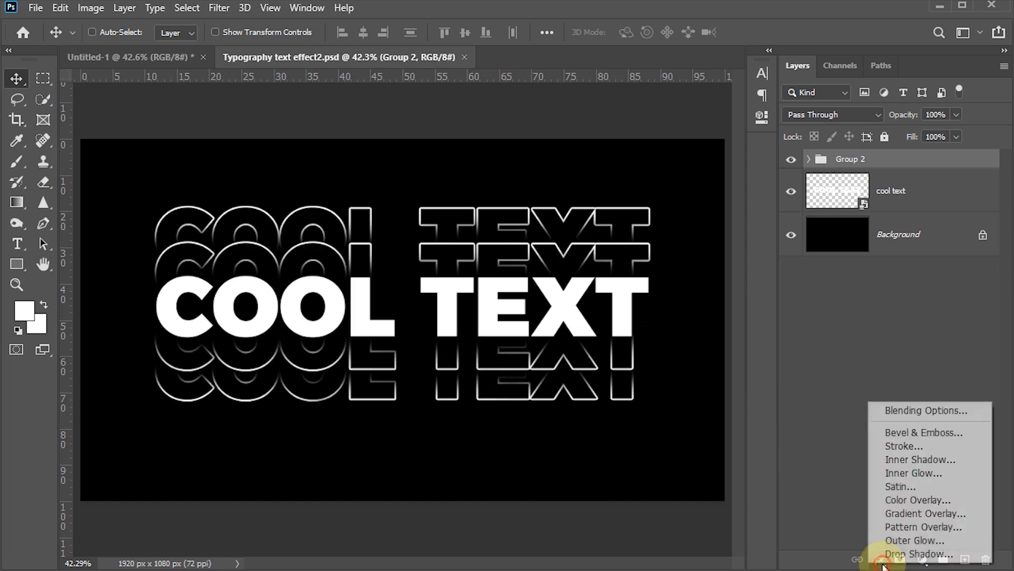
click(903, 516)
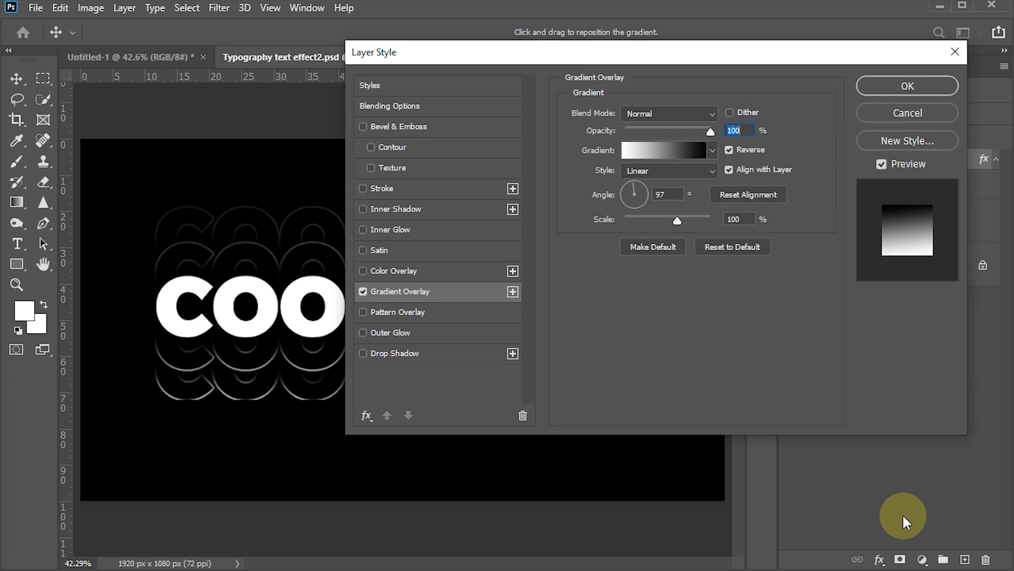
click(638, 153)
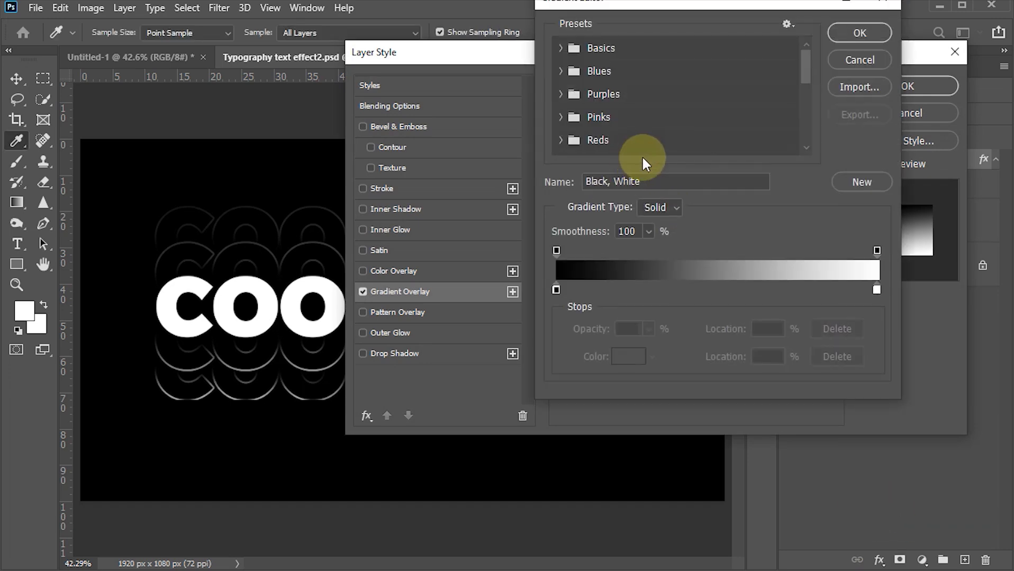
- Try the Blue_02 and Blue_03 gradient presets on the outlines and add an opacity stop at 16%
click(576, 72)
click(652, 102)
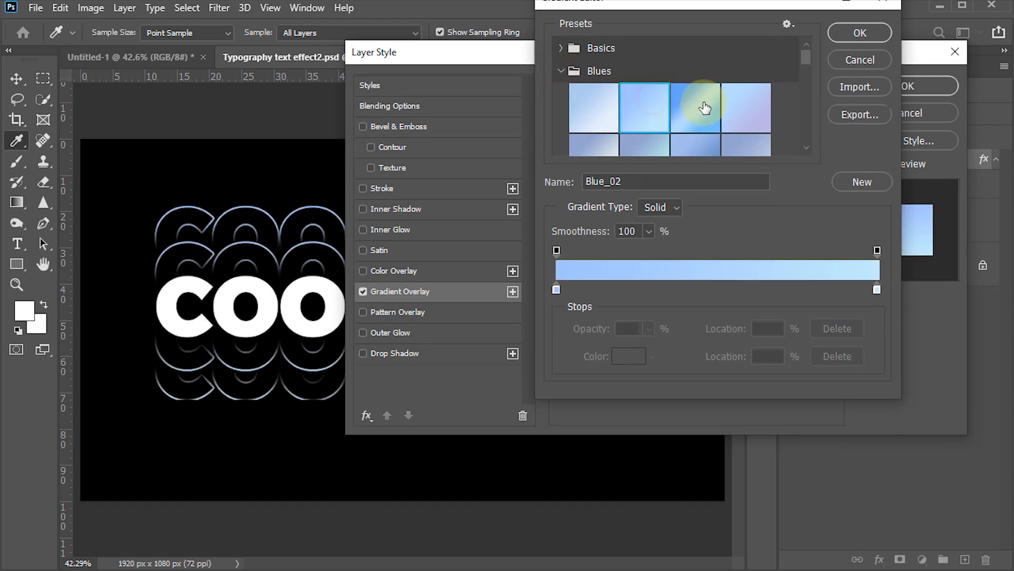
click(697, 113)
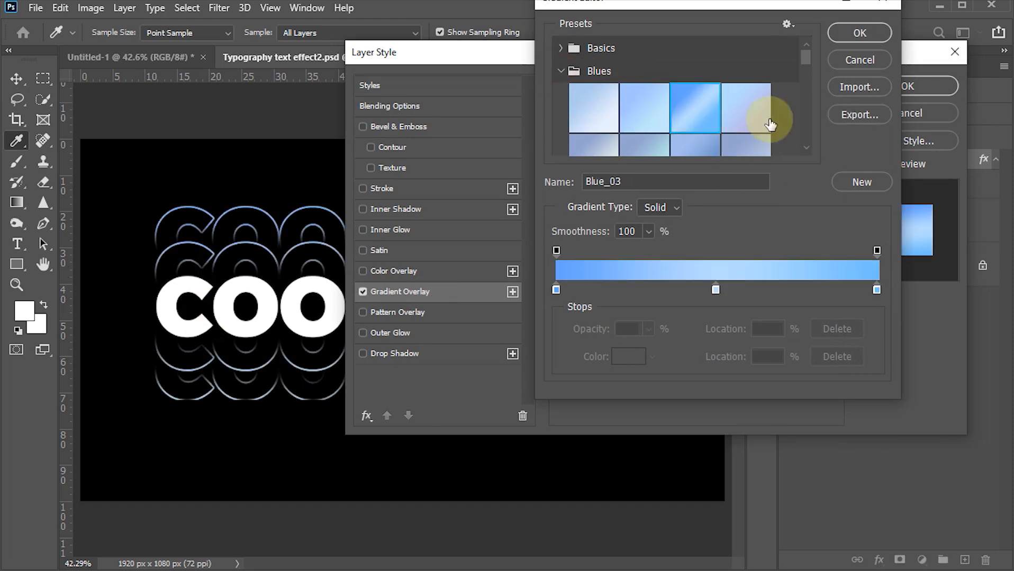
click(609, 253)
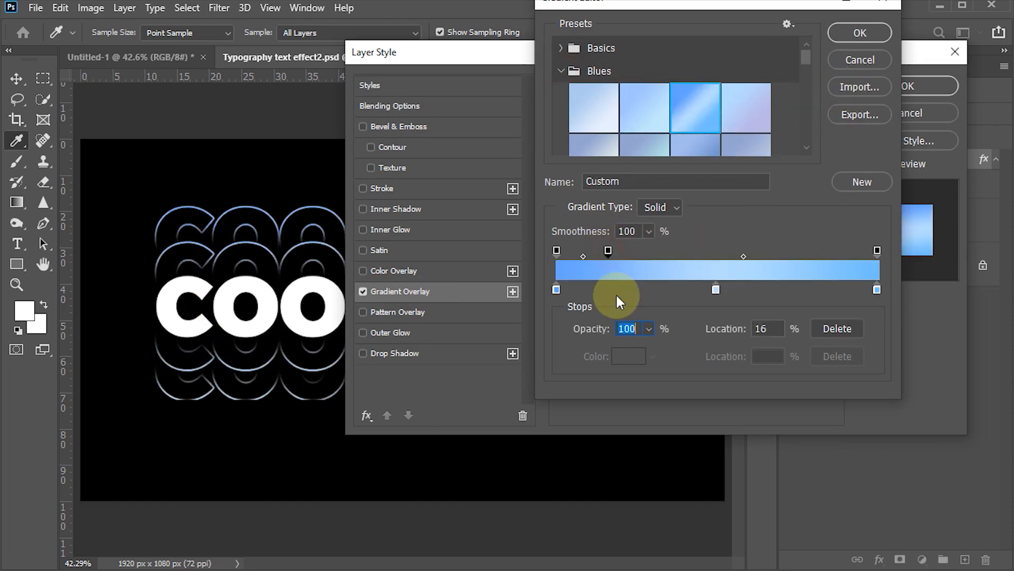
click(608, 251)
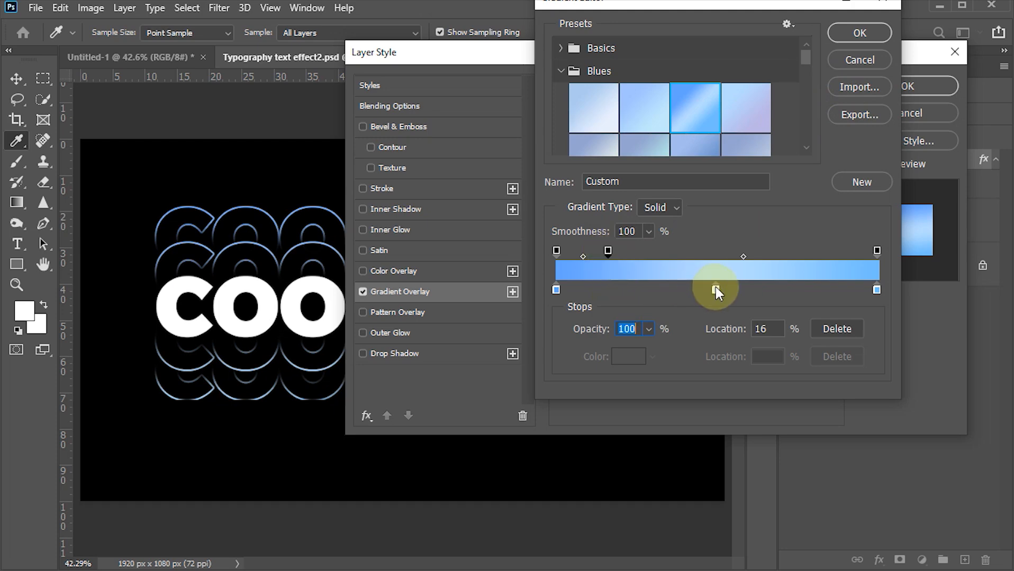
- Apply the Spectrum preset from the Legacy Default Gradients to the outlines' gradient overlay
drag(804, 56, 808, 141)
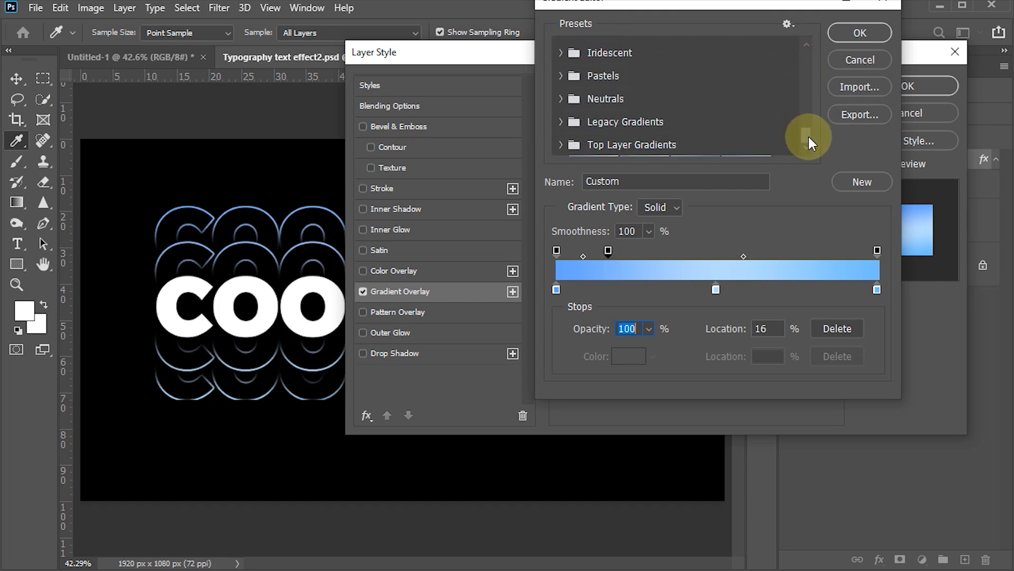
click(560, 122)
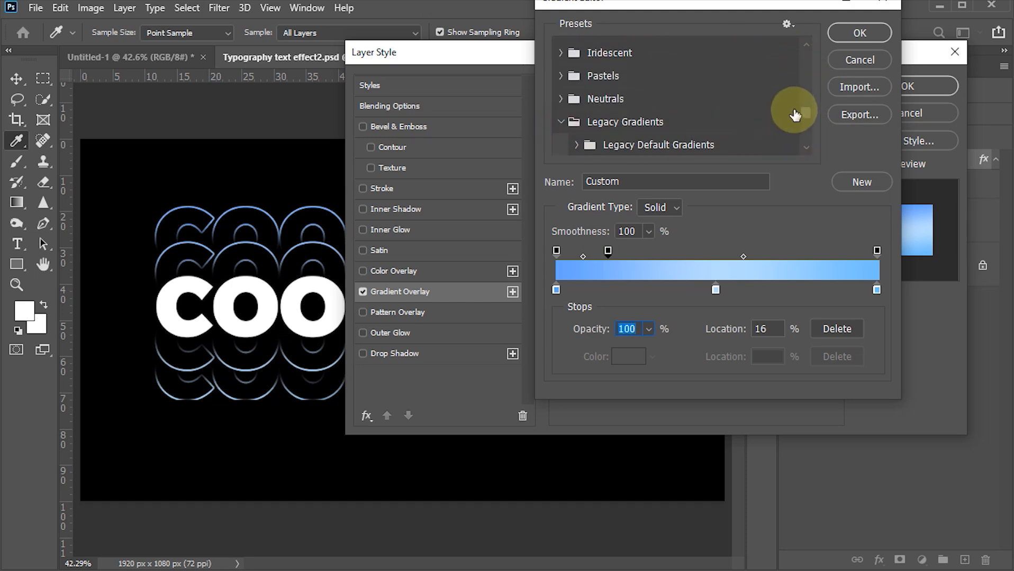
mouse_move(806, 116)
mouse_down()
mouse_move(802, 108)
mouse_move(804, 116)
mouse_up()
click(576, 92)
click(616, 139)
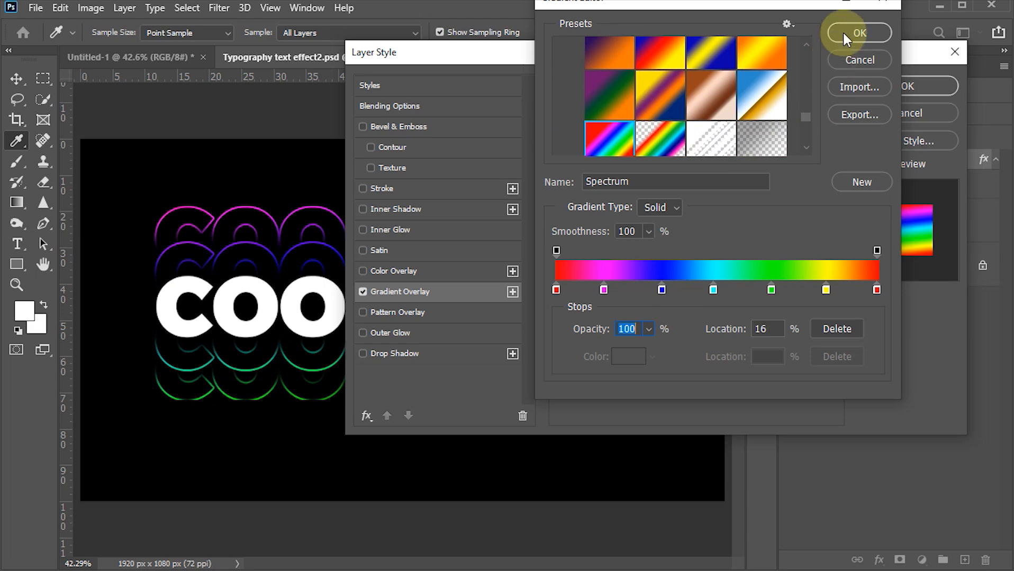
click(842, 31)
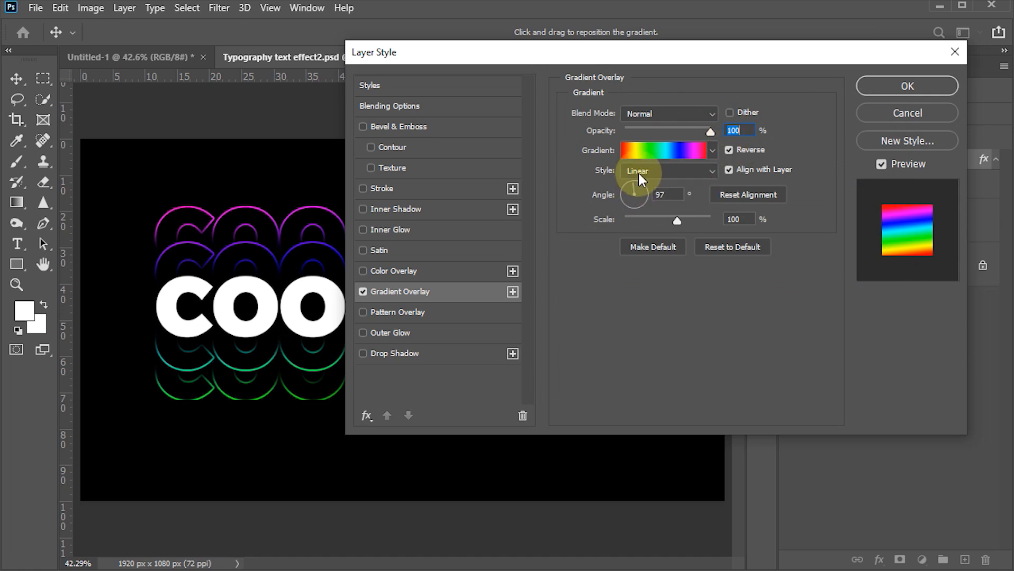
- Set the gradient overlay's angle to 90°
key(Tab)
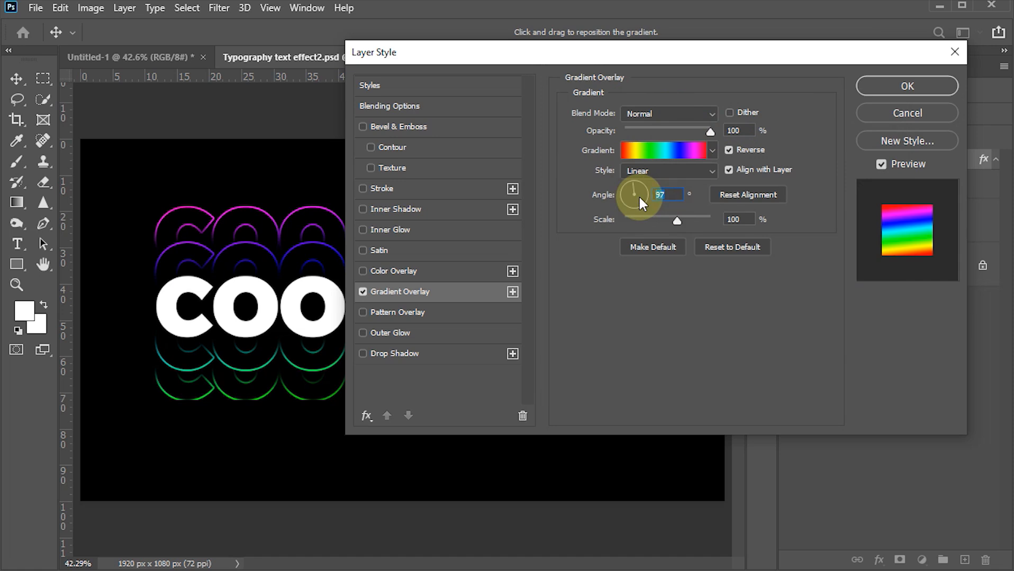
text(90)
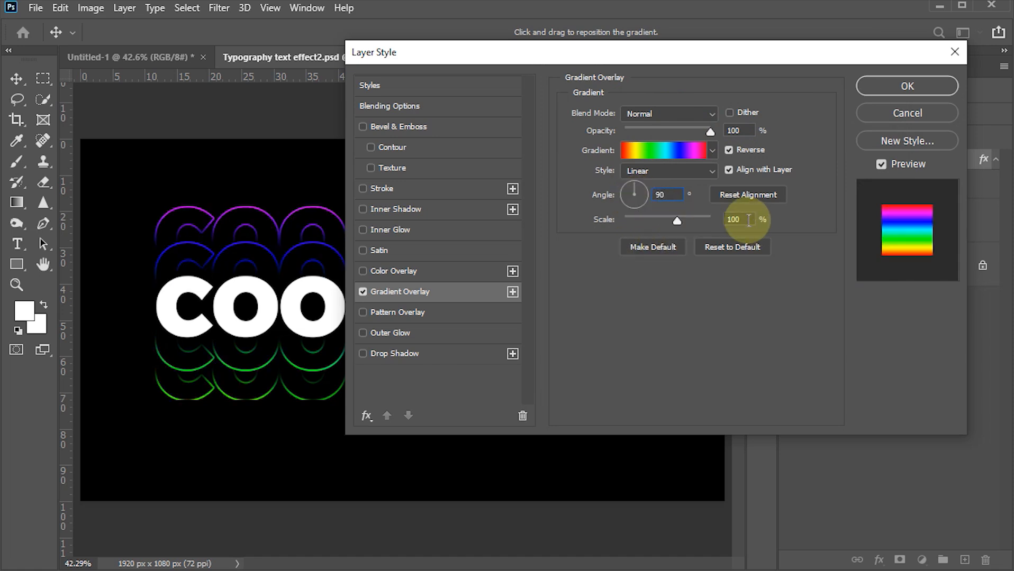
key(Tab)
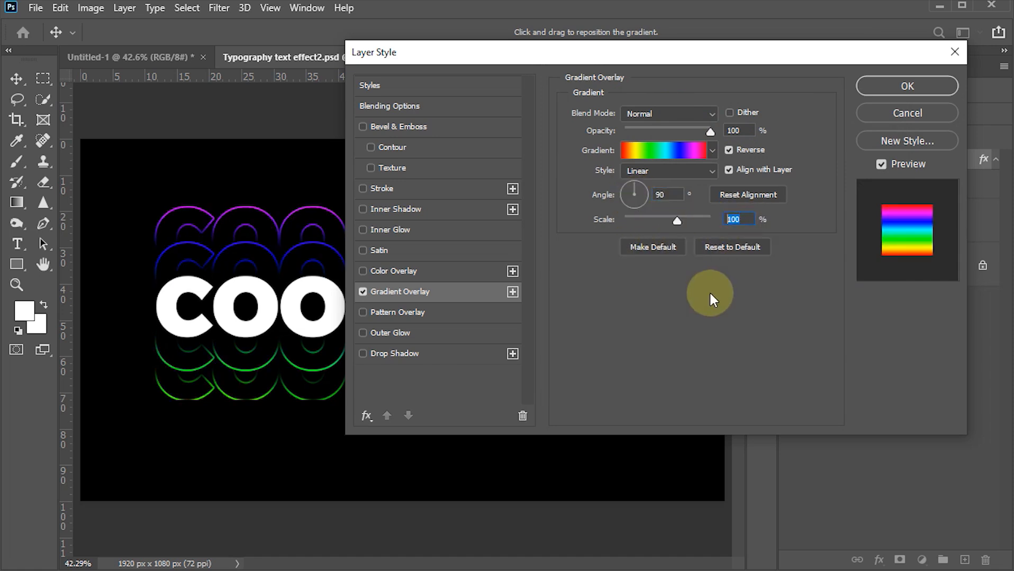
- Accept the gradient overlay and add a Hue/Saturation adjustment layer above the outline group with Hue set to -83
click(888, 85)
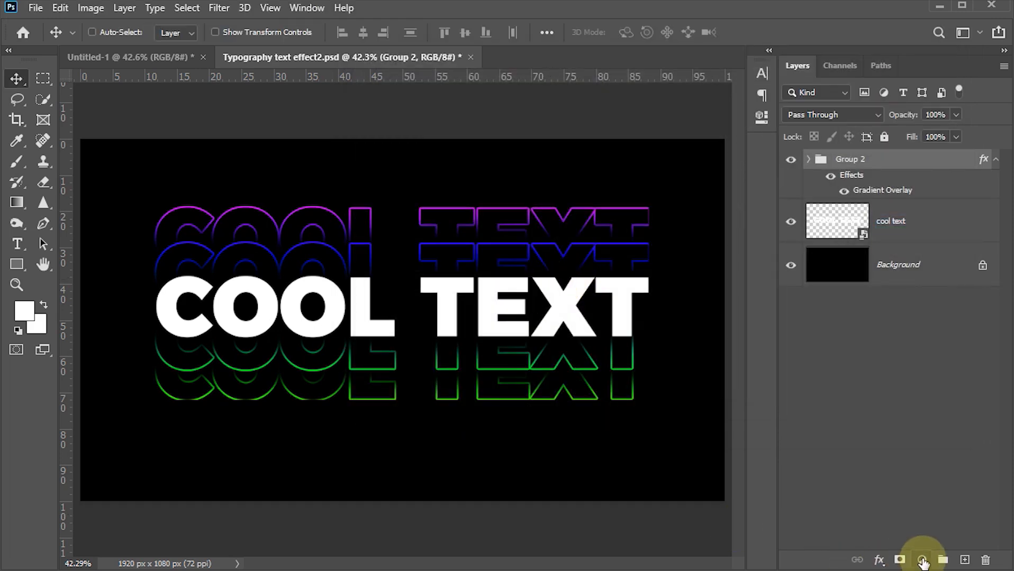
click(921, 561)
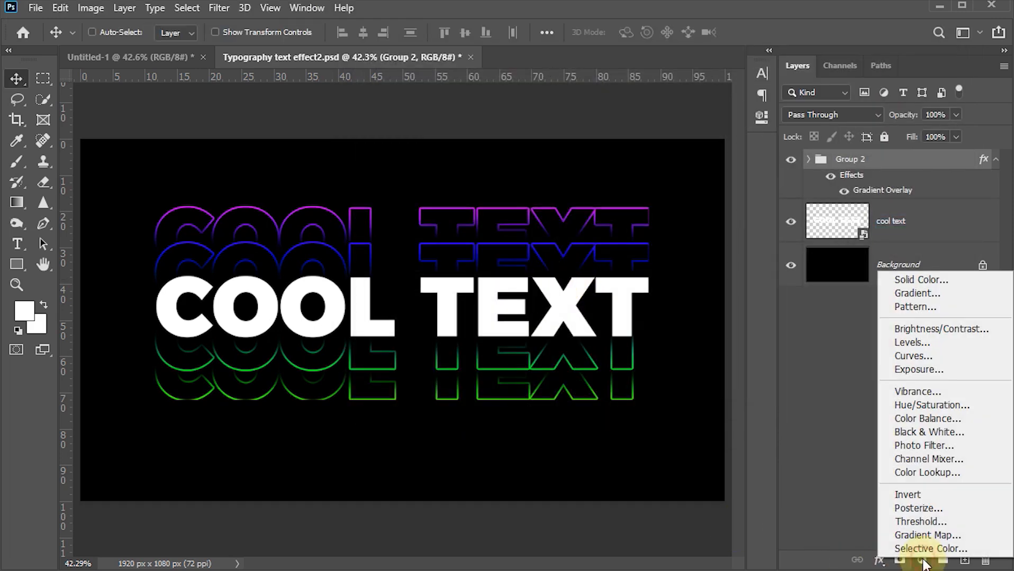
click(926, 406)
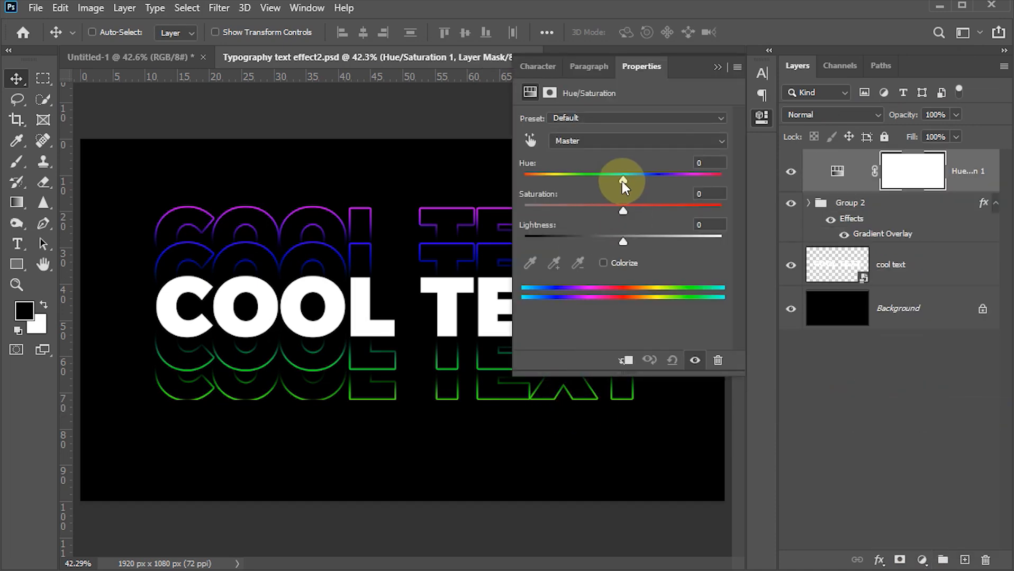
drag(624, 180, 563, 182)
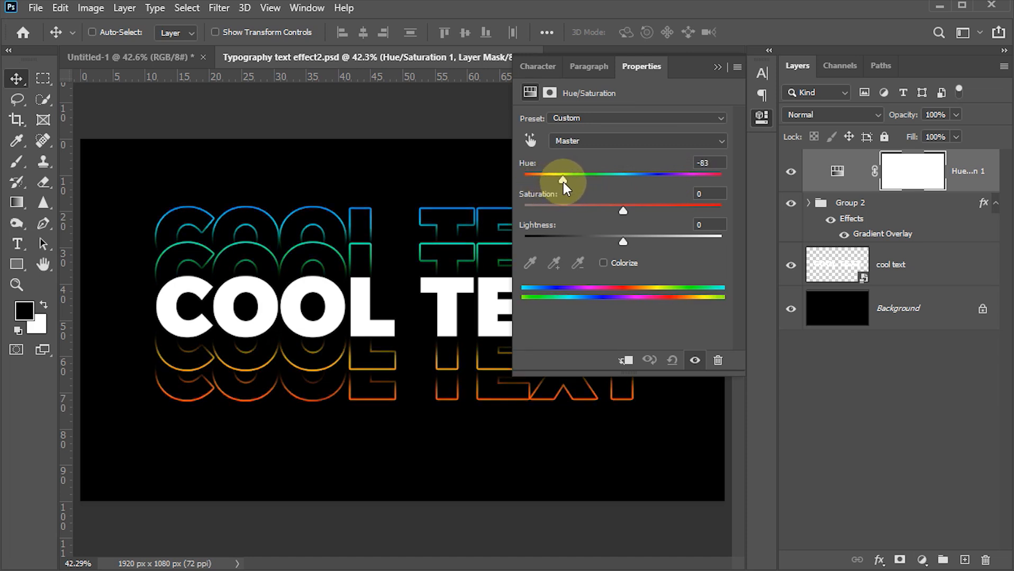
click(717, 68)
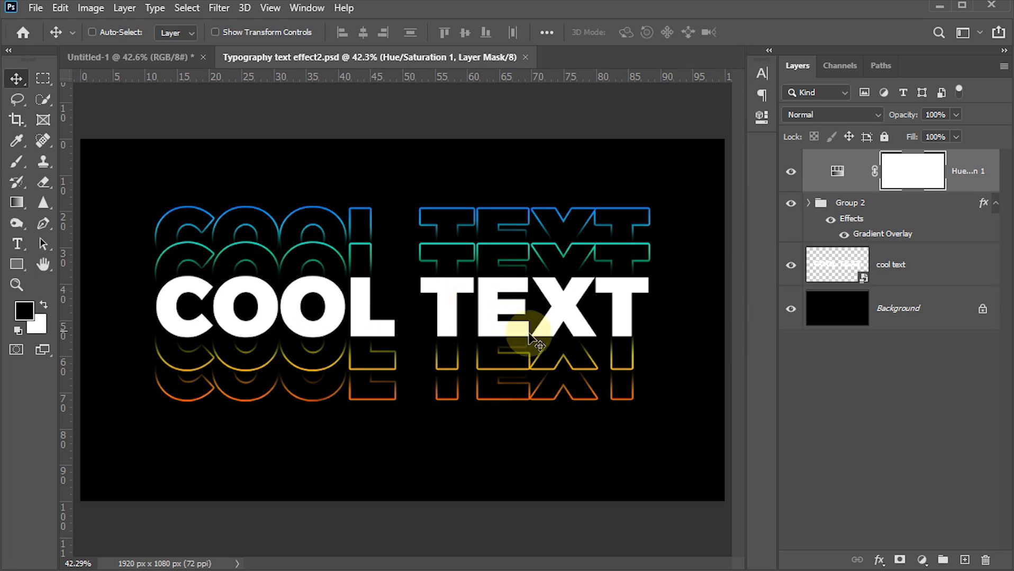
click(828, 267)
mouse_move(500, 292)
mouse_down()
mouse_move(476, 262)
mouse_move(509, 306)
mouse_up()
key(ctrl+z)
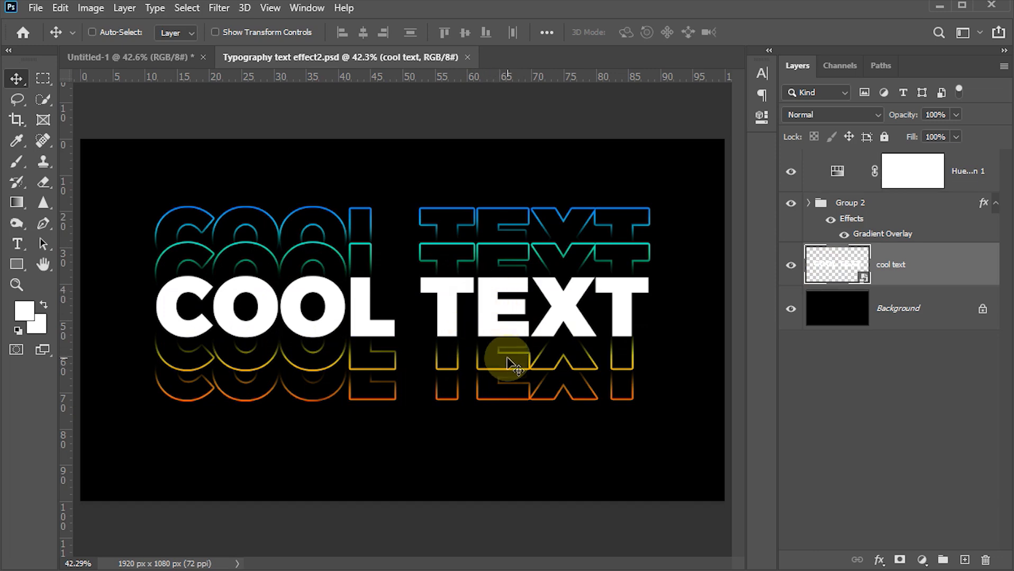
- Open the contents of the cool text smart object and replace its wording with "amazing"
double_click(835, 276)
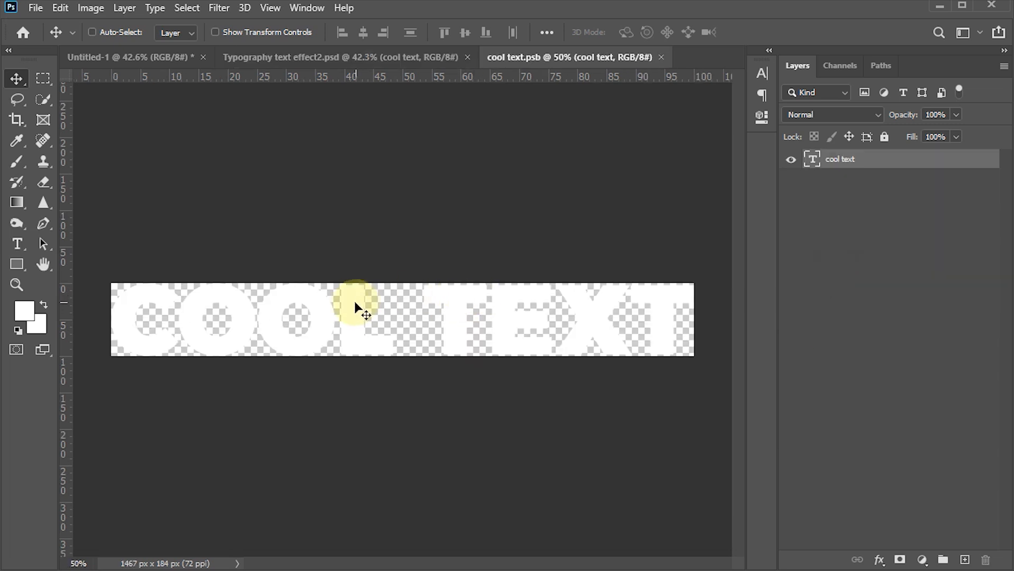
key(t)
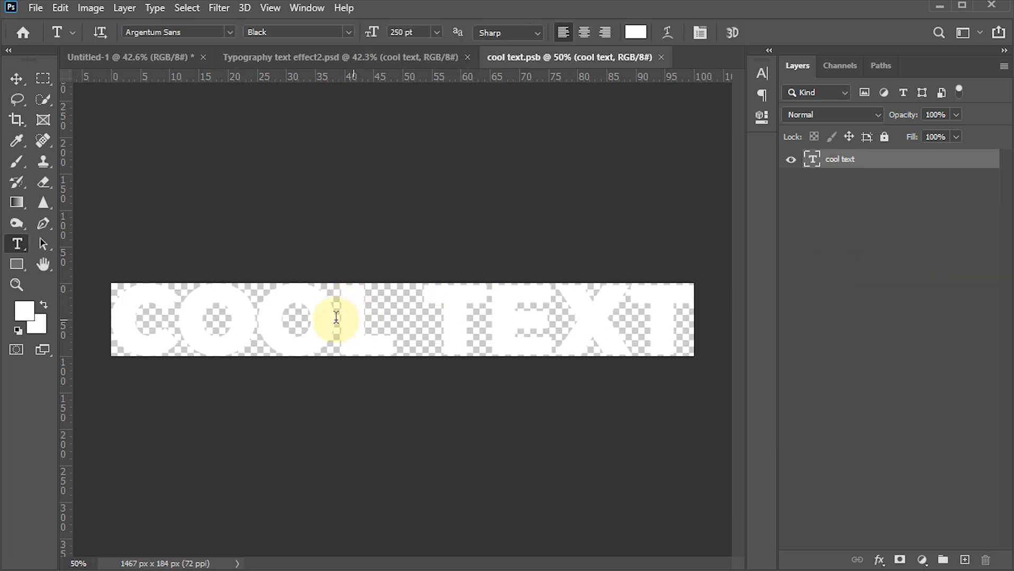
triple_click(332, 317)
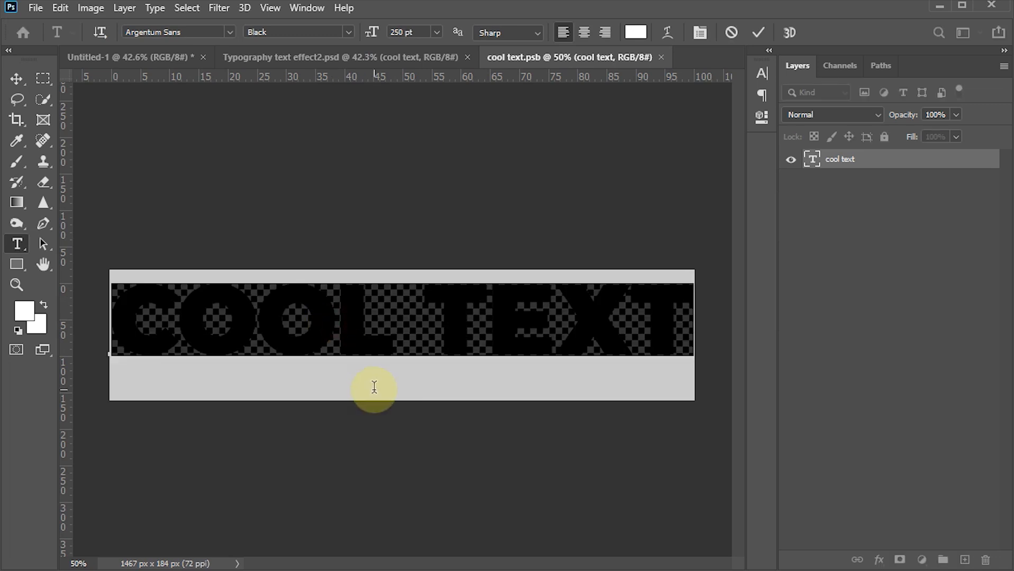
text(amazing)
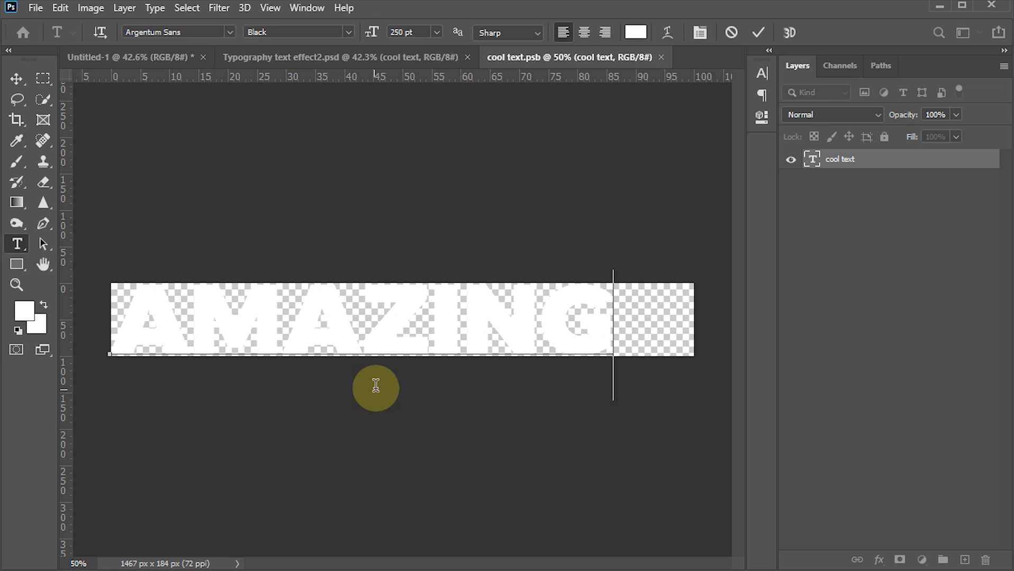
click(759, 32)
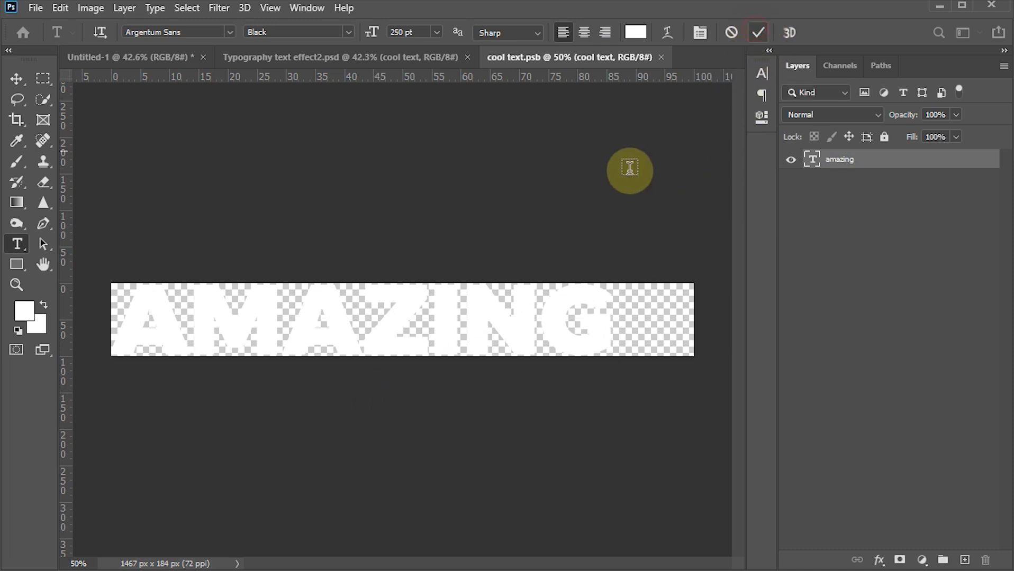
- Save the edited smart object contents and close cool text.psb to return to the main composition
click(16, 79)
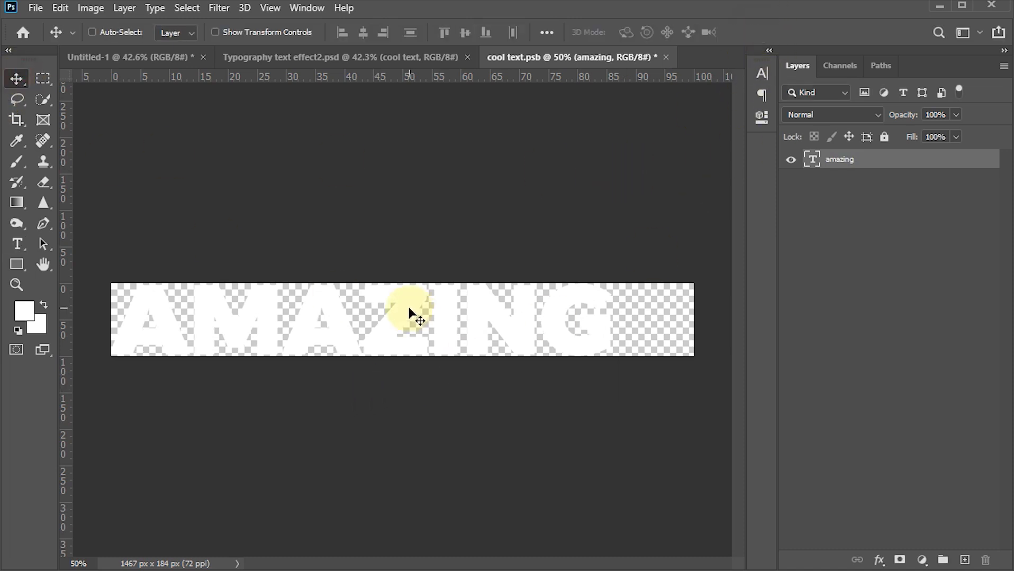
key(ctrl)
key(ctrl+s)
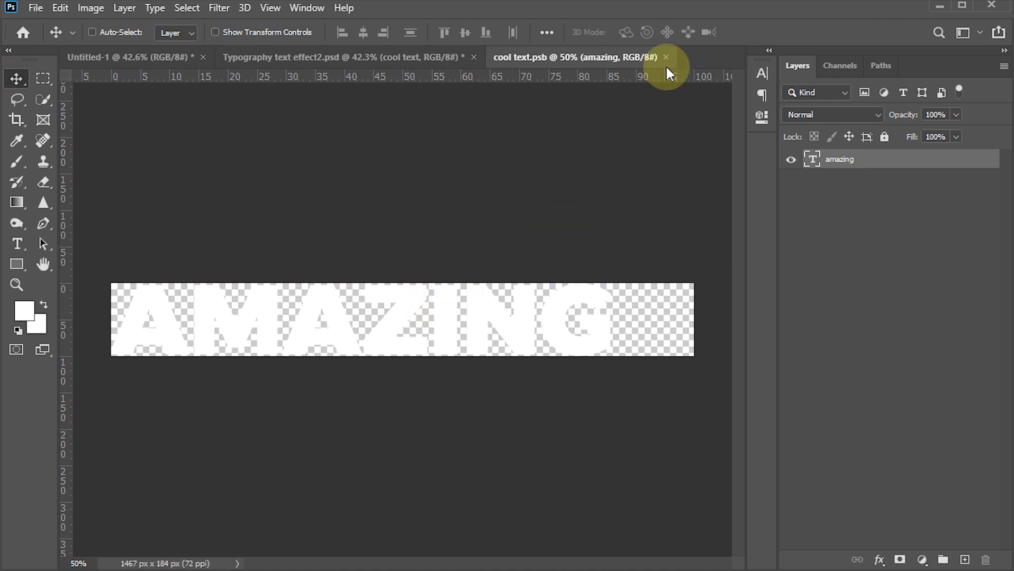
click(665, 56)
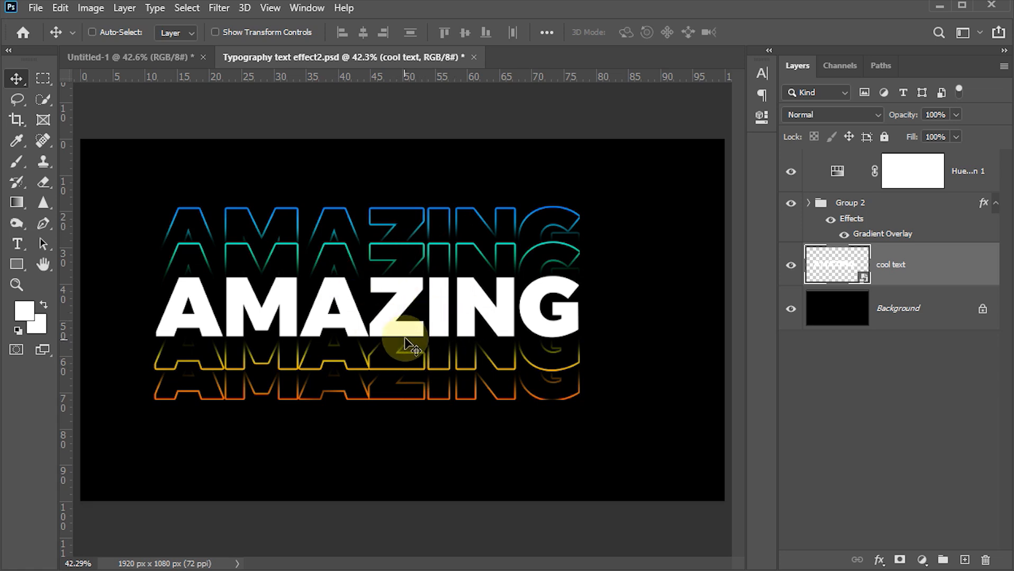
key(Tab)
drag(450, 250, 515, 351)
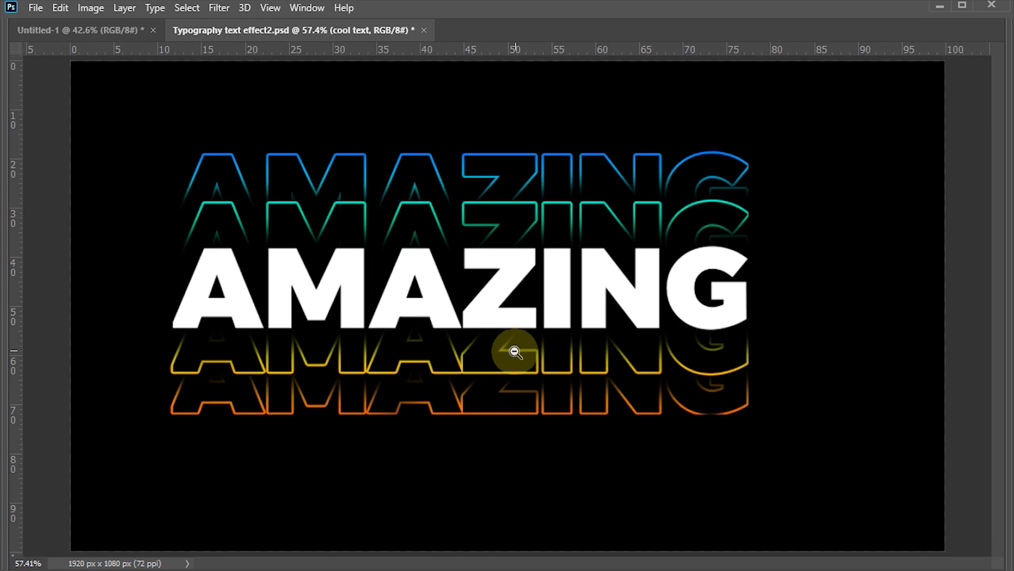
key(Tab)
key(ctrl+0)
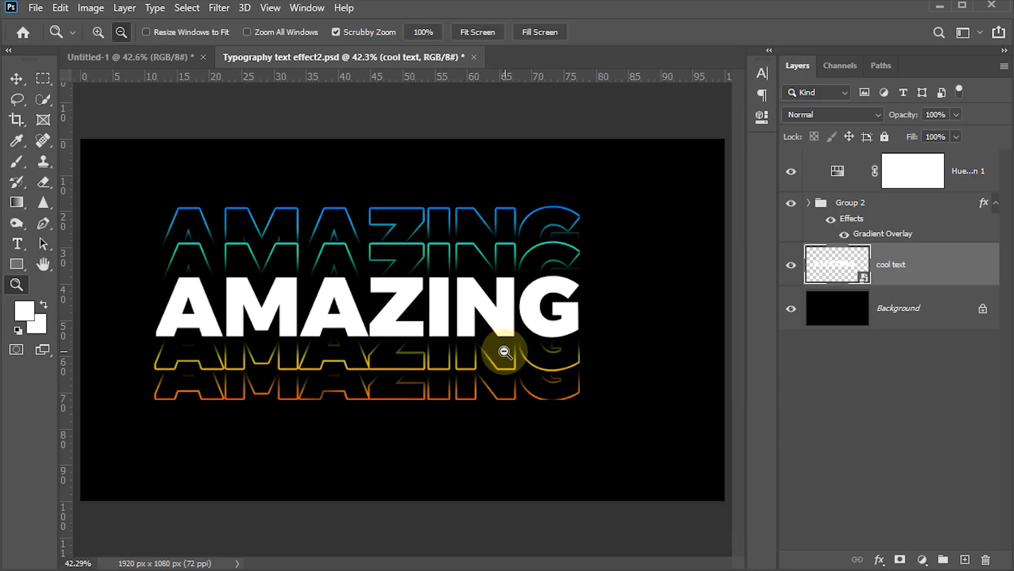